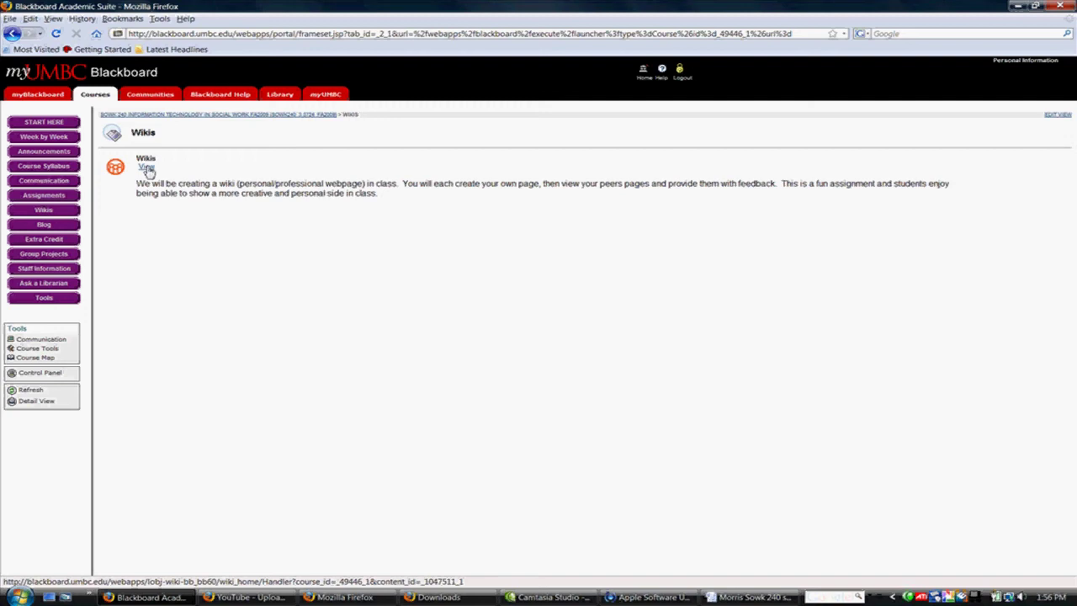
Open the course wiki's Home page from the Wikis listing.
left_click(148, 168)
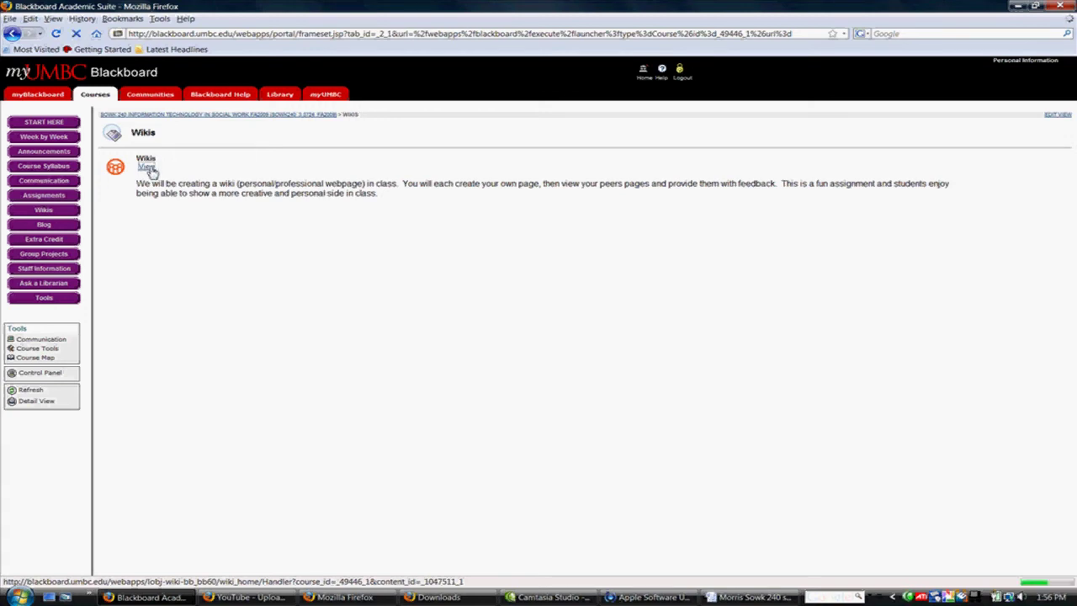
left_click(149, 169)
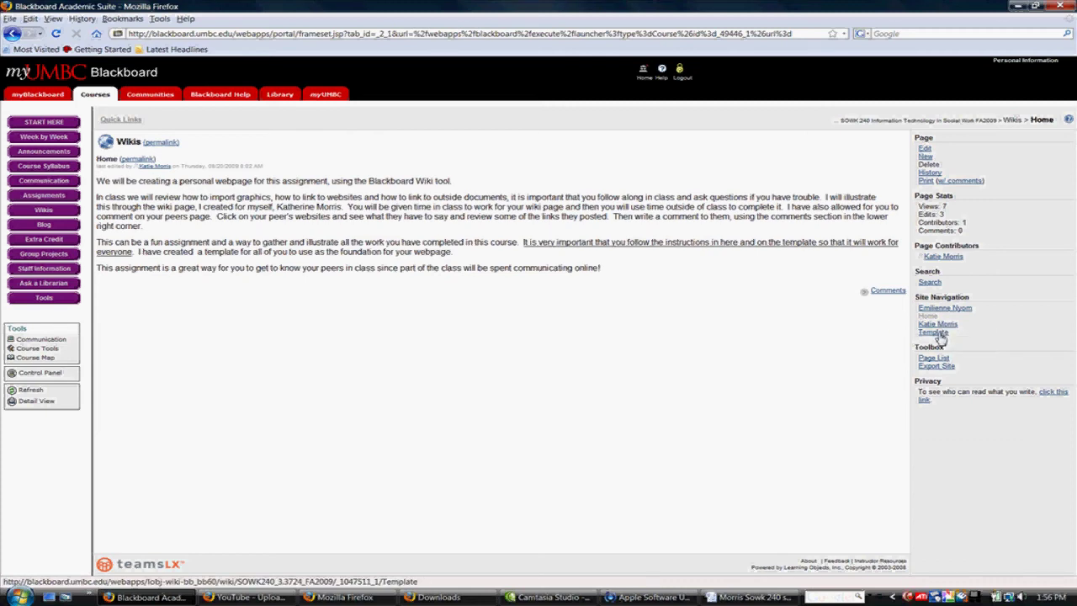
Copy the full instructions and webpage outline text from the wiki's Template page.
left_click(932, 331)
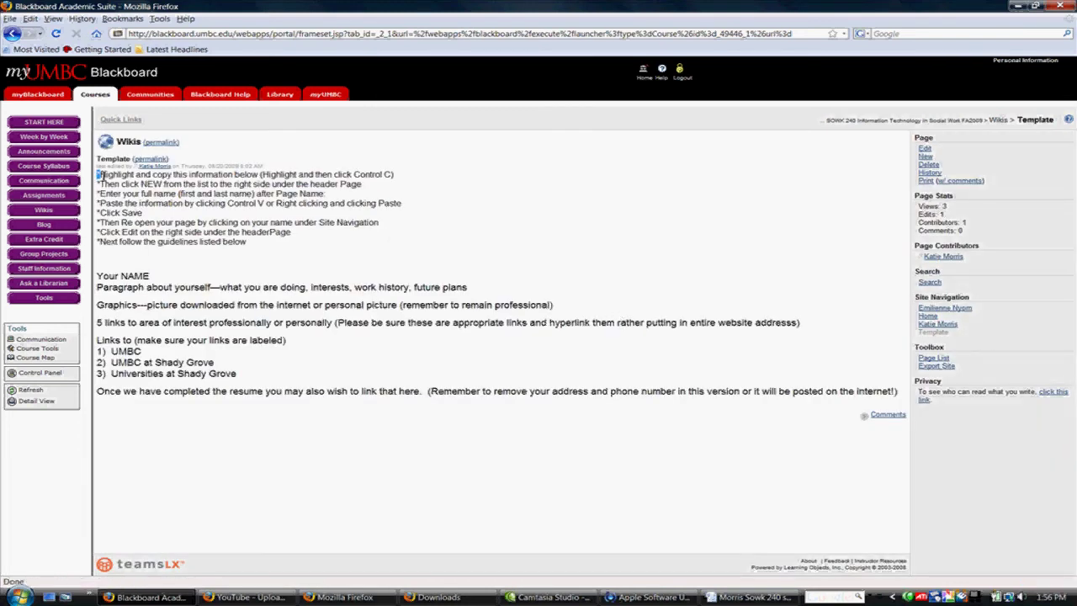
left_click_drag(97, 174, 904, 394)
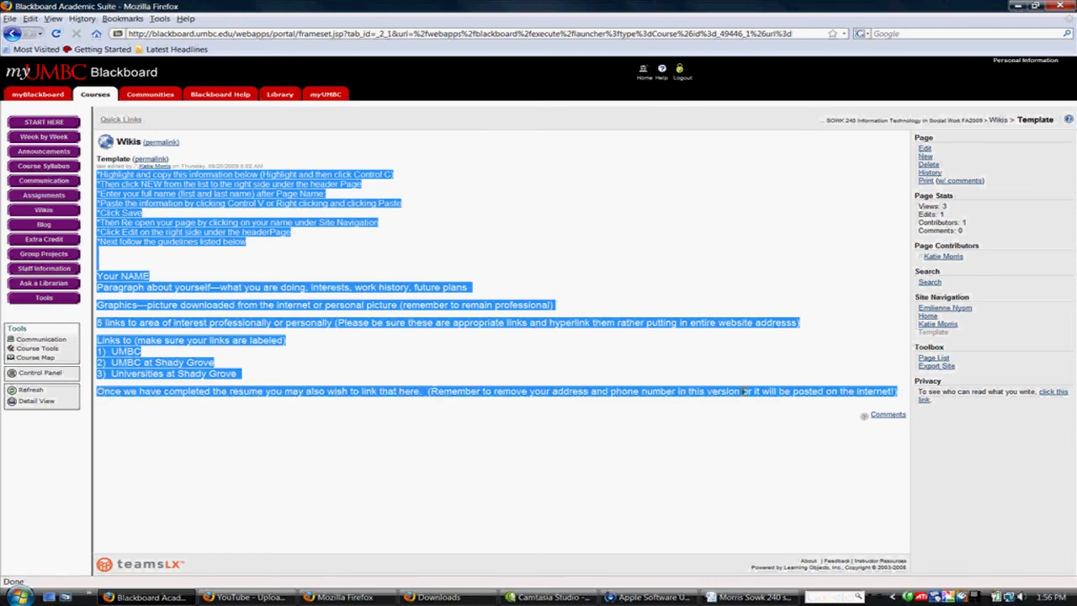
right_click(294, 320)
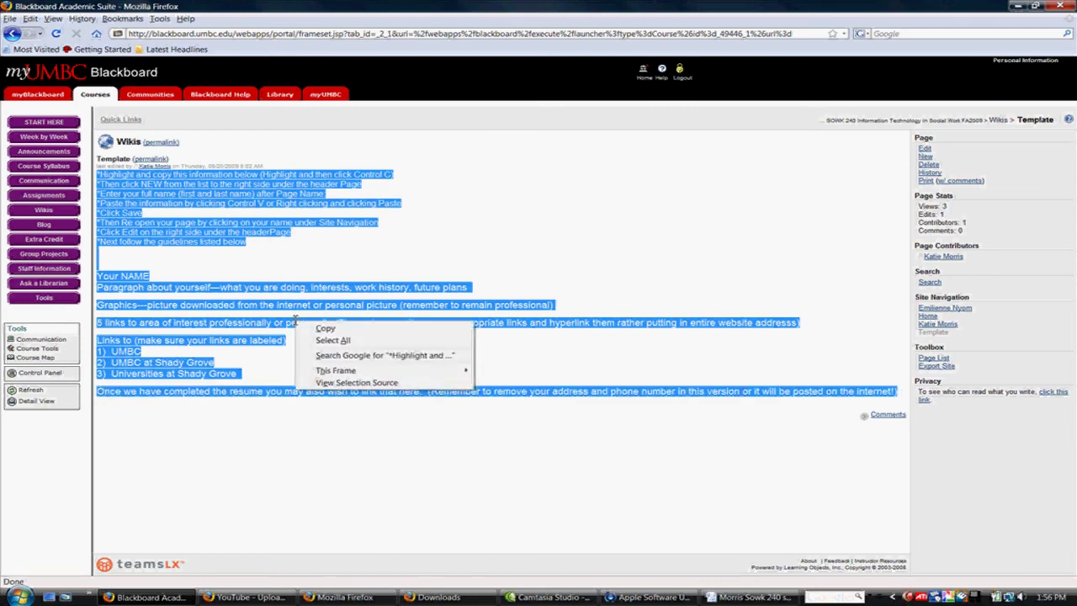
left_click(313, 330)
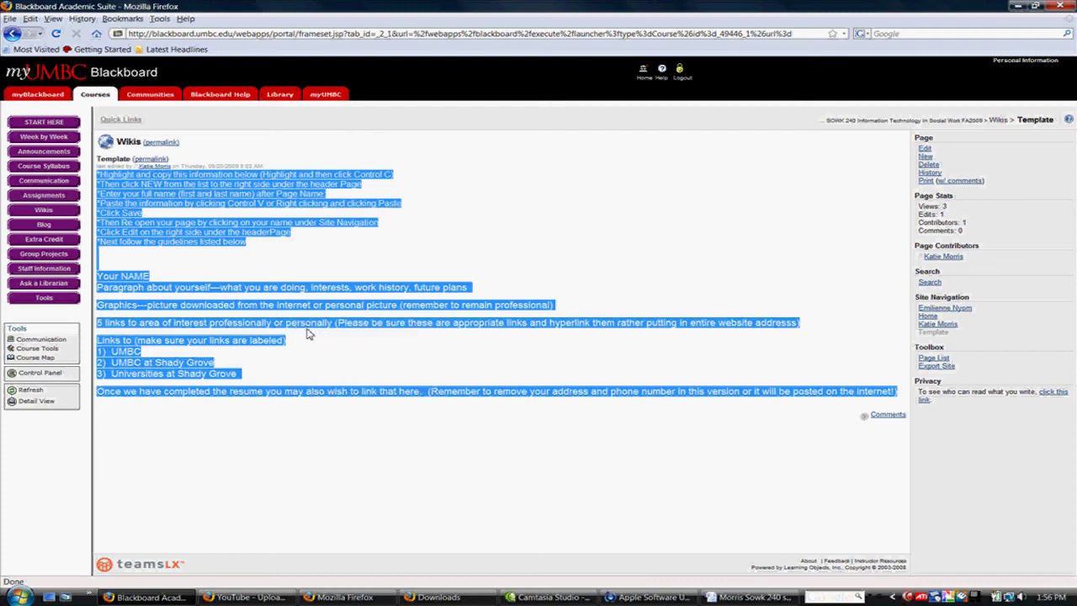
Create a new wiki page named 'Your name'.
left_click(925, 156)
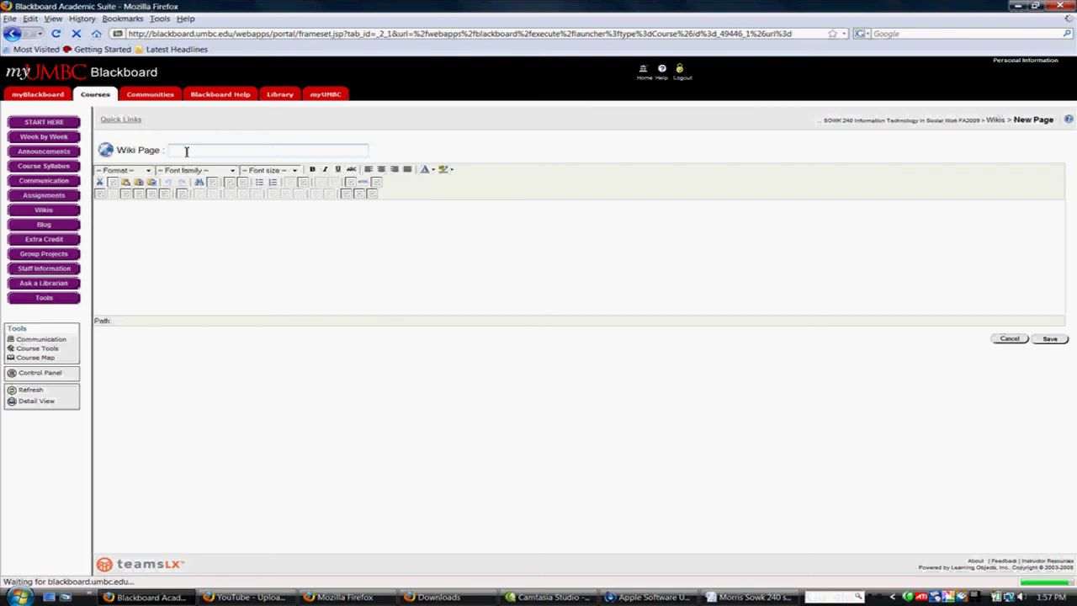
left_click(197, 152)
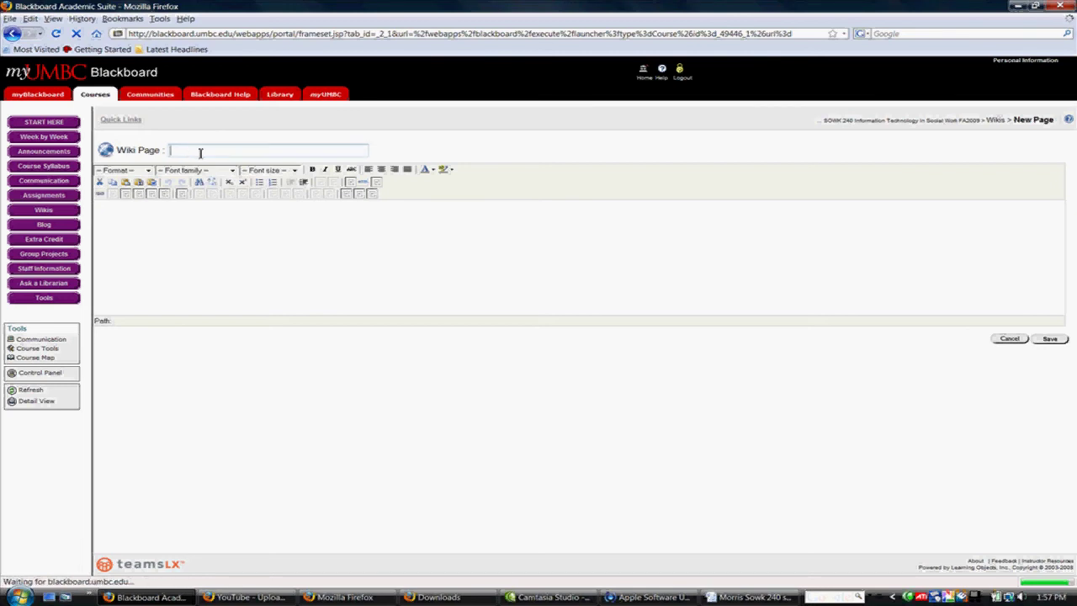
type("Your name")
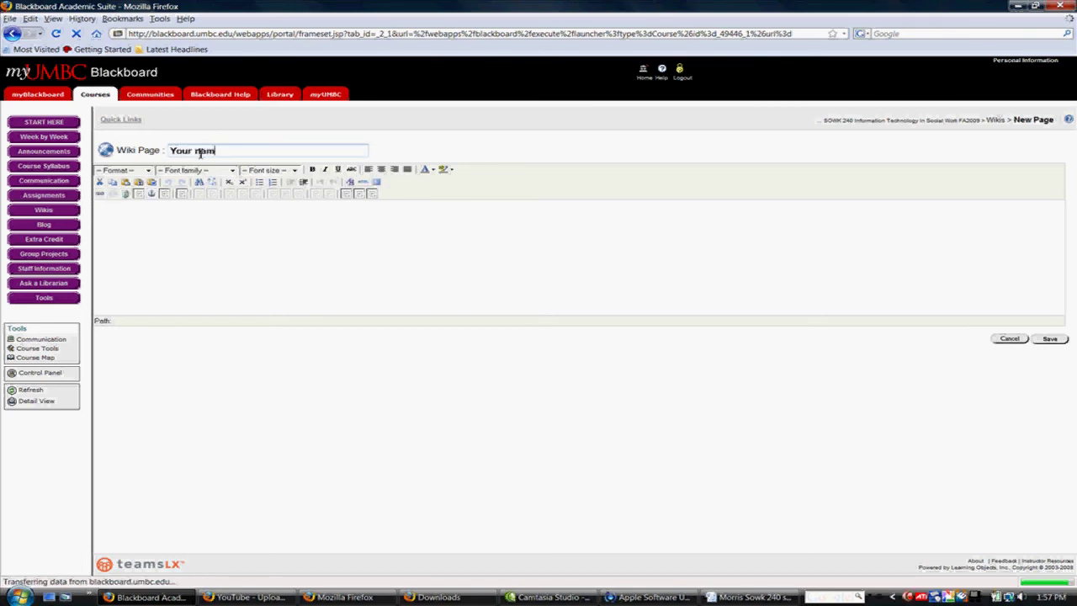
Paste the template text into the page body and delete the eight instruction lines.
left_click(141, 218)
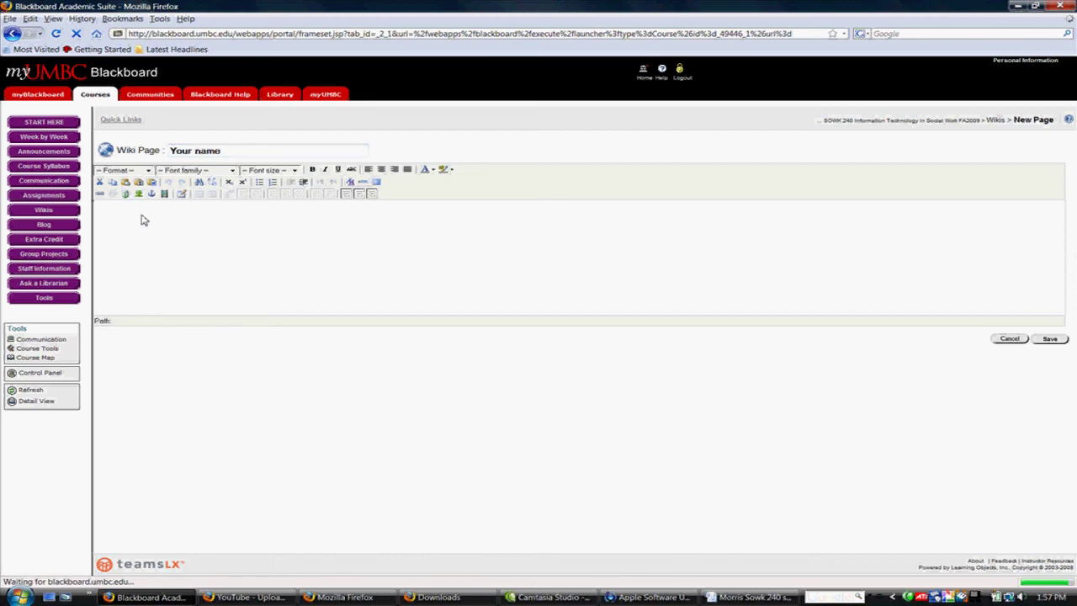
key("ctrl+v")
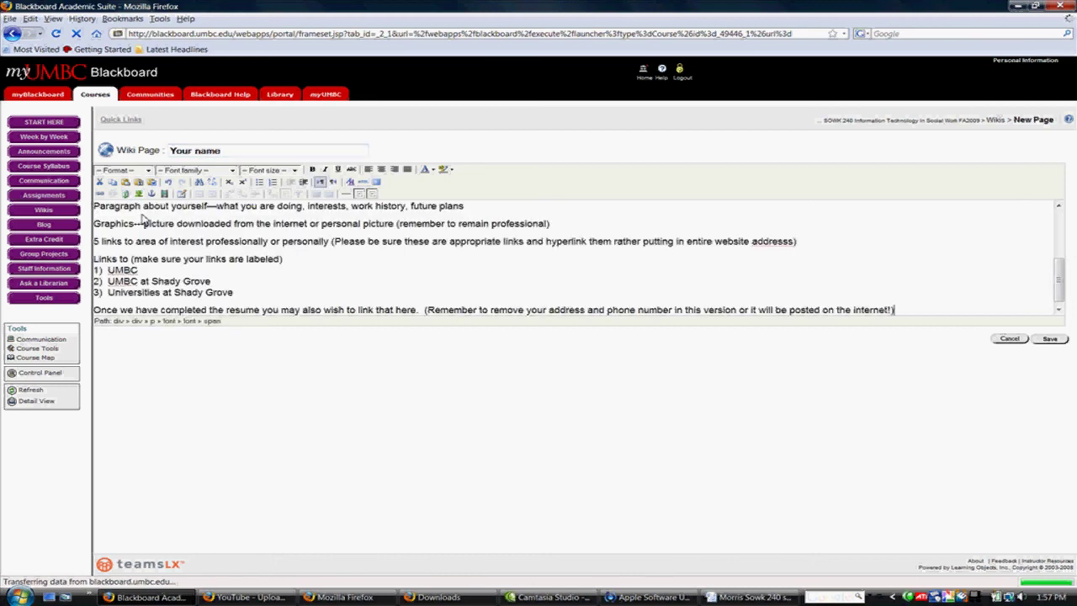
scroll(221, 229, "up", 5)
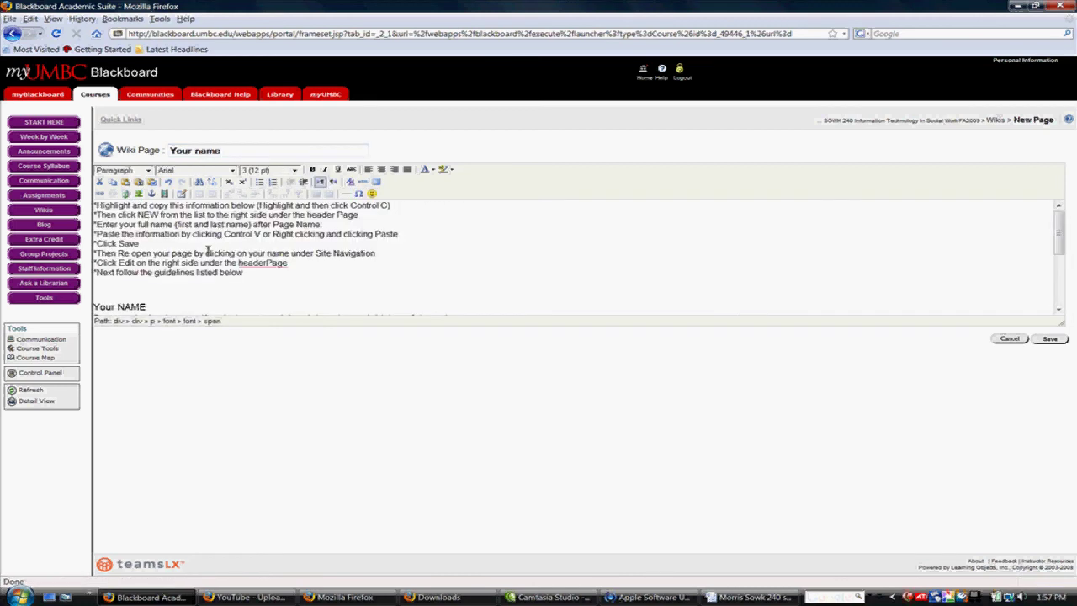
left_click_drag(245, 273, 84, 199)
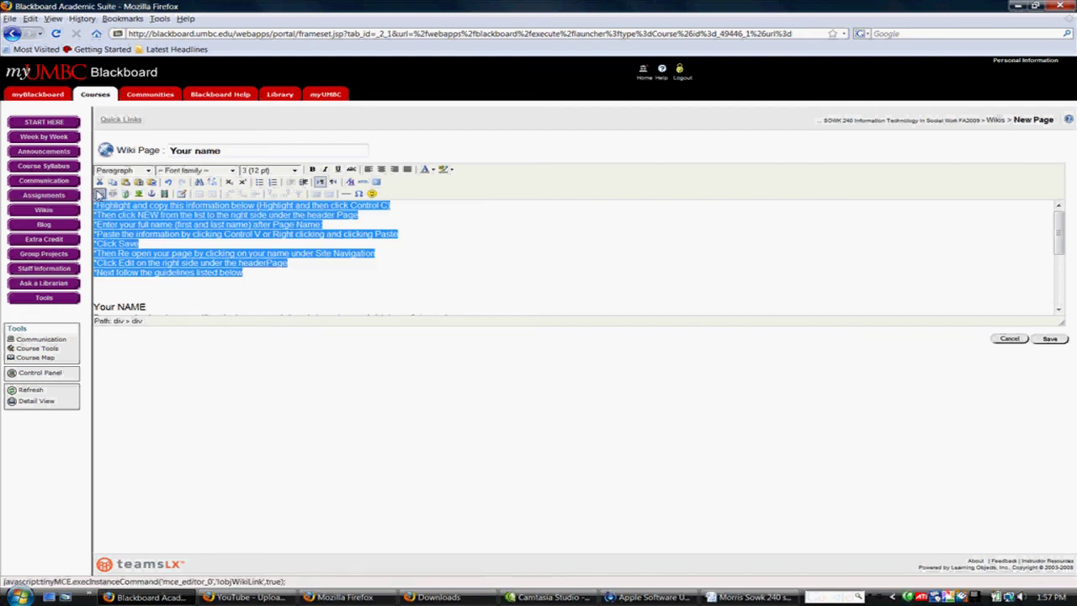
key("Delete")
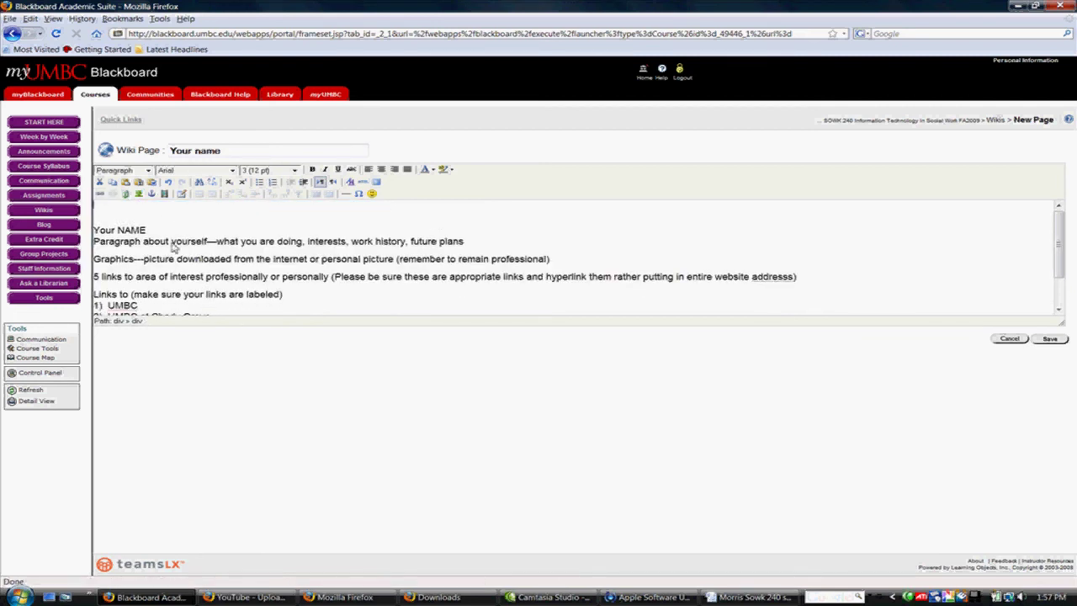
scroll(210, 277, "down", 1)
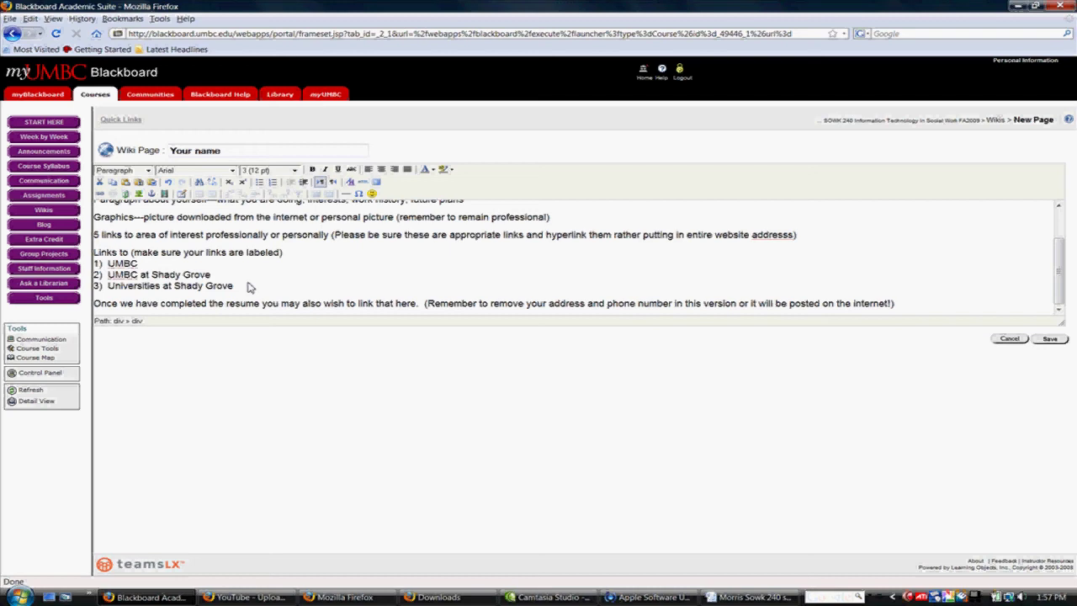
scroll(249, 287, "up", 1)
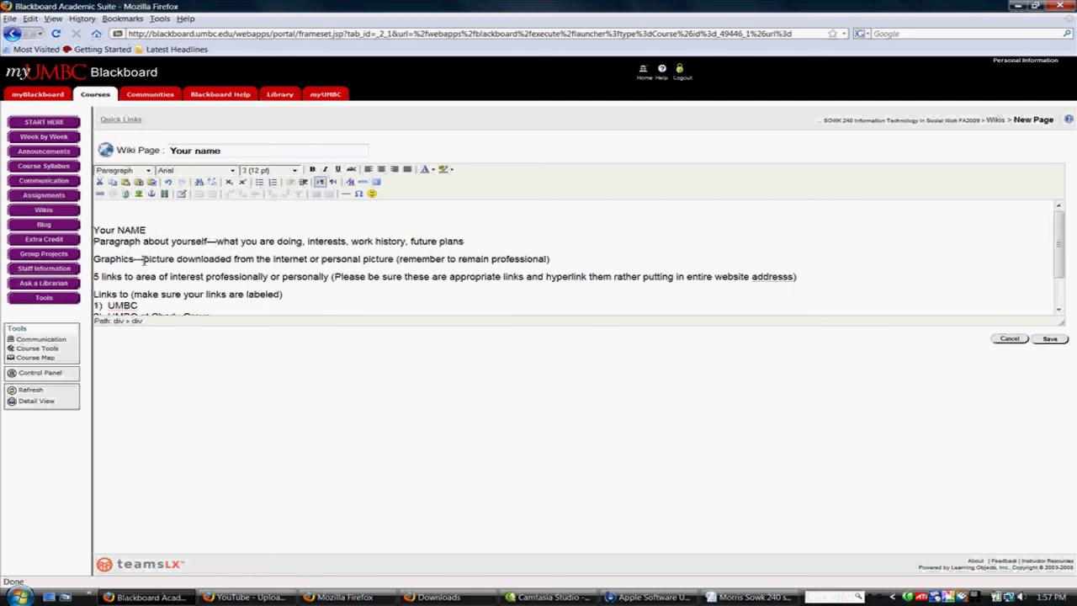
scroll(144, 282, "down", 1)
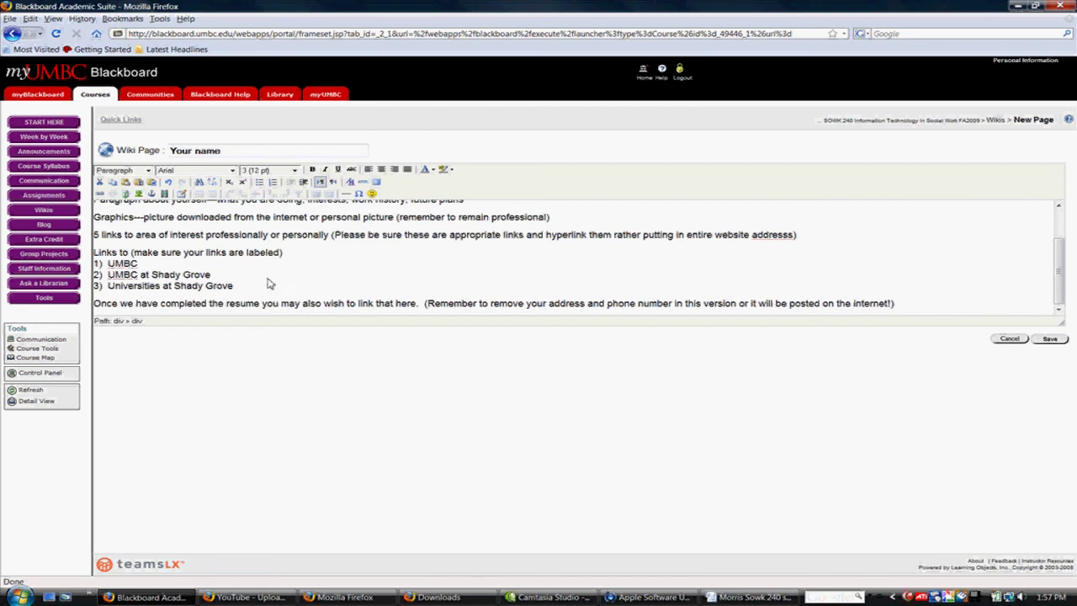
Below the intro paragraph, choose the 'pic facebk' photo from Pictures/hhi08 for an image.
left_click(140, 202)
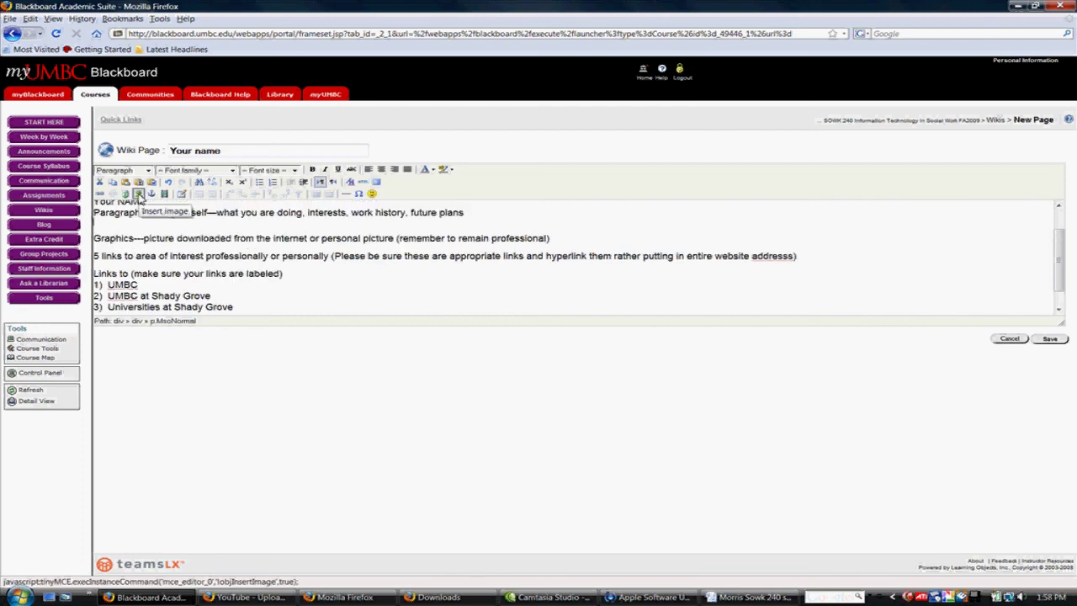
left_click(139, 194)
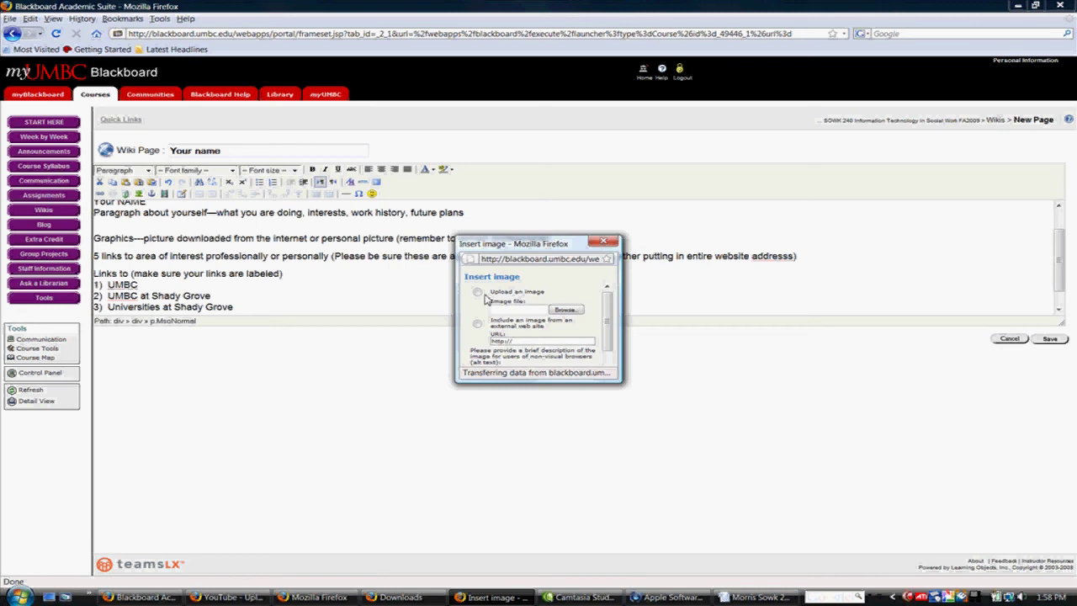
left_click(479, 292)
left_click(566, 311)
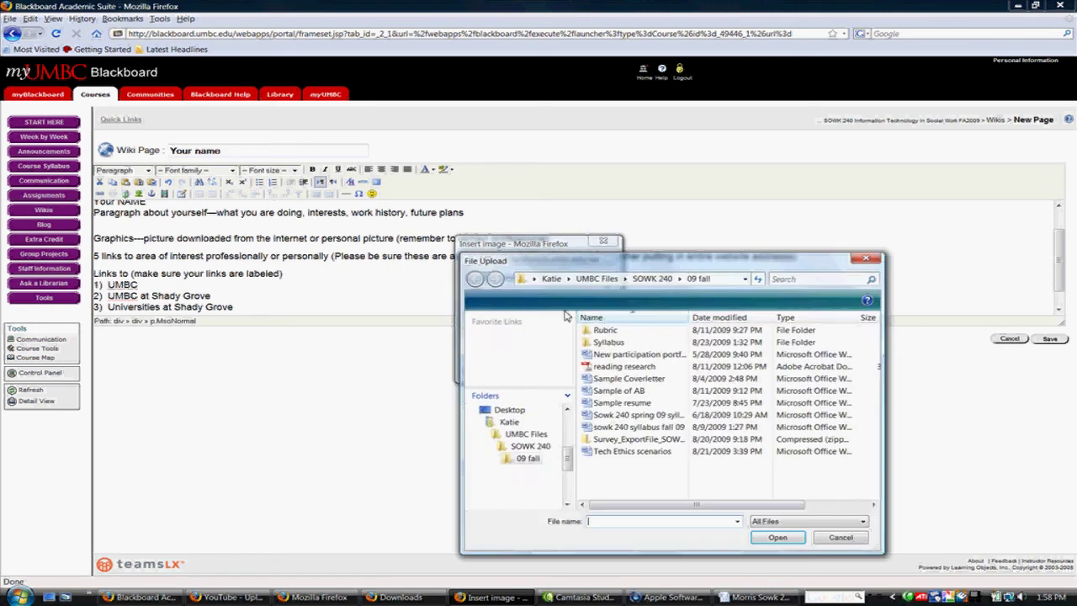
left_click(625, 279)
left_click(570, 280)
left_click(570, 280)
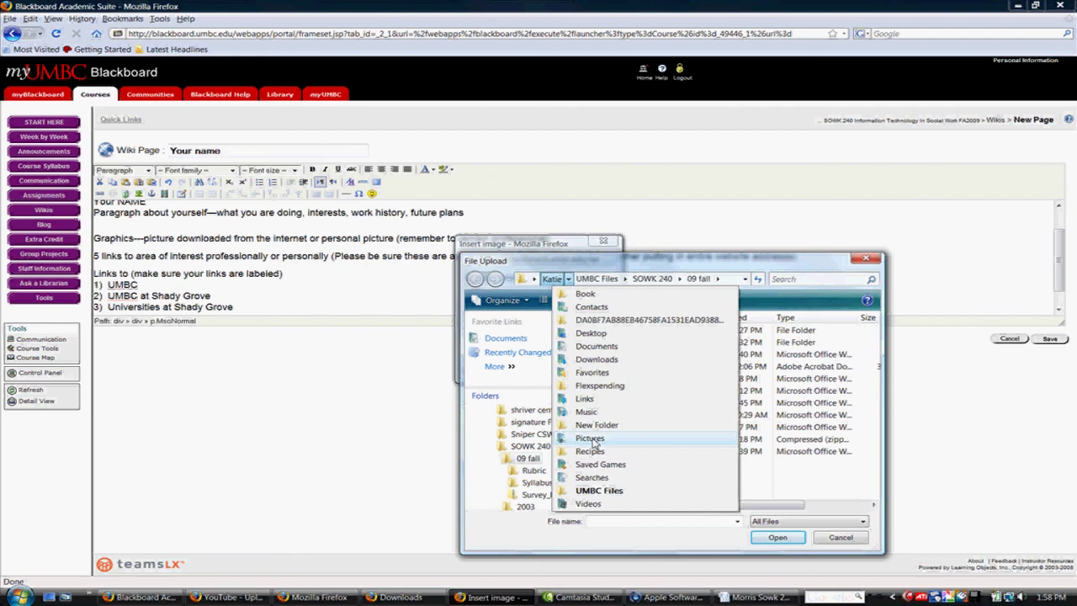
left_click(593, 443)
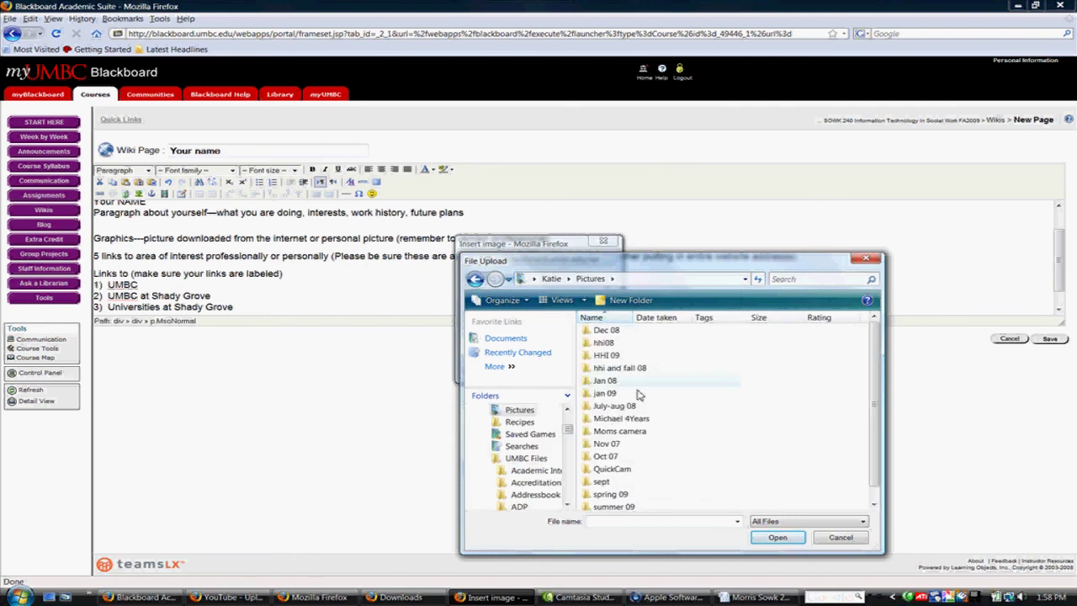
double_click(606, 344)
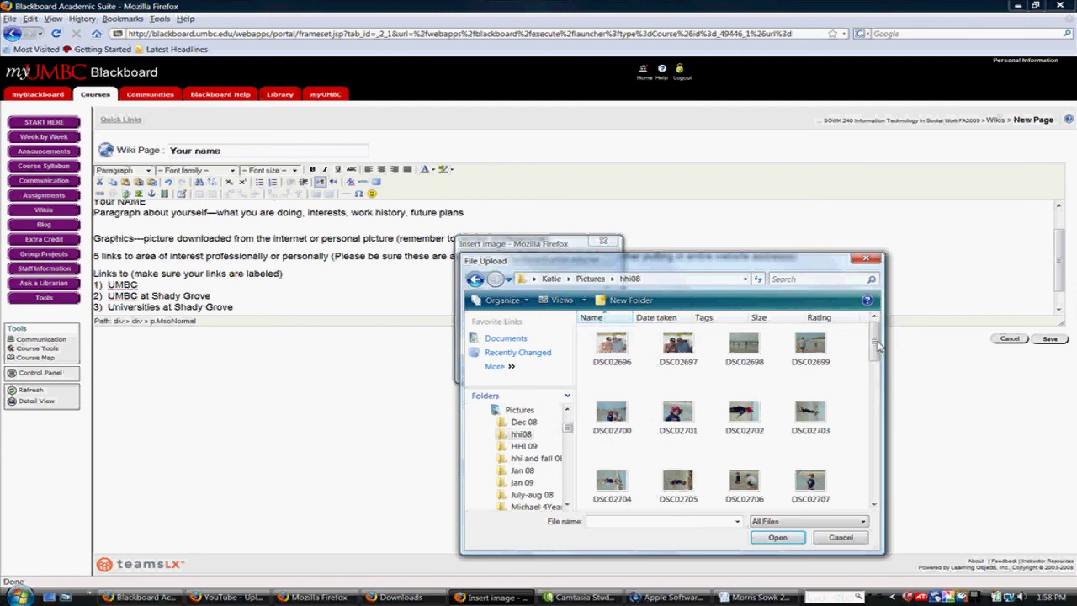
left_click(872, 498)
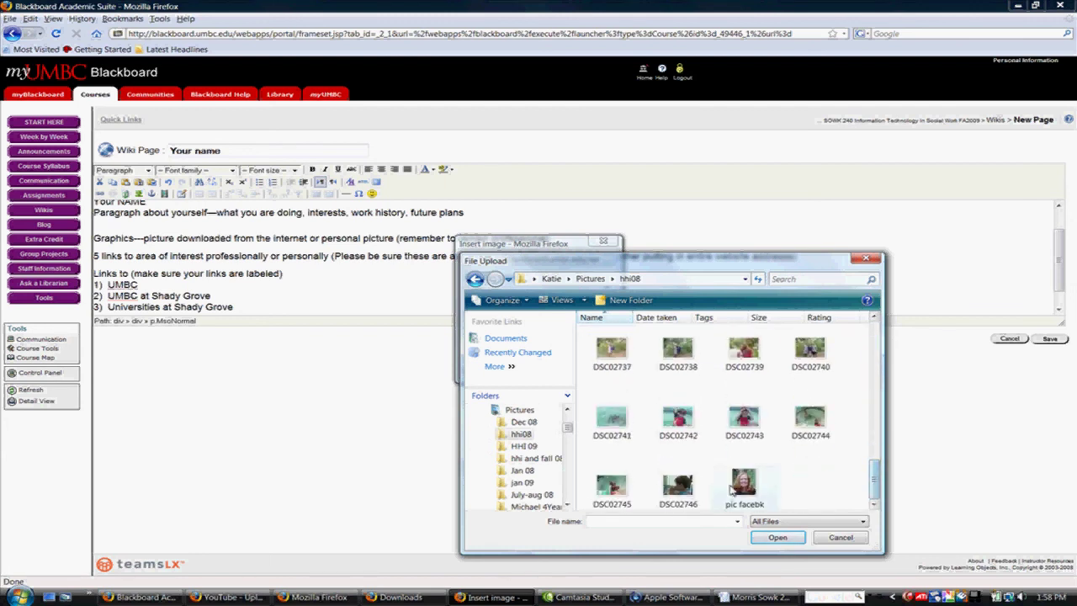
left_click(742, 486)
left_click(778, 539)
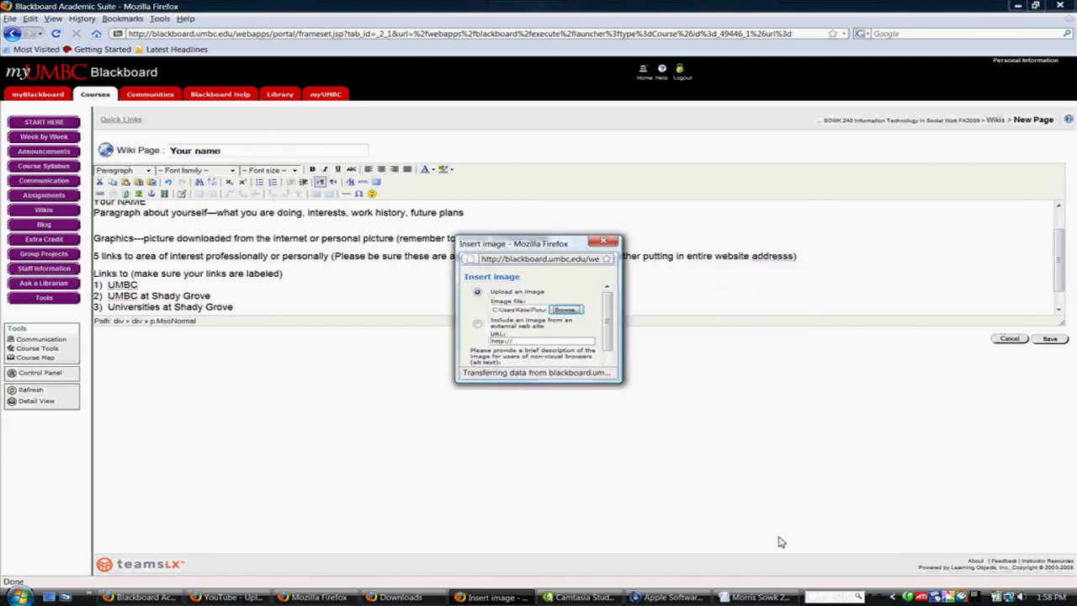
Upload the chosen photo and insert it into the page.
scroll(611, 331, "down", 1)
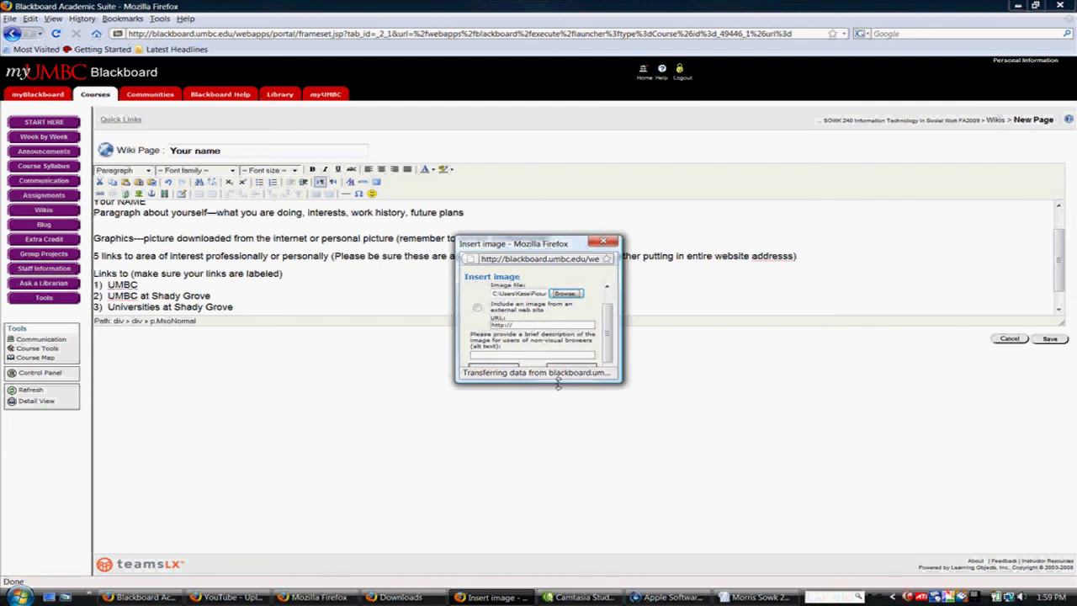
left_click_drag(560, 383, 551, 425)
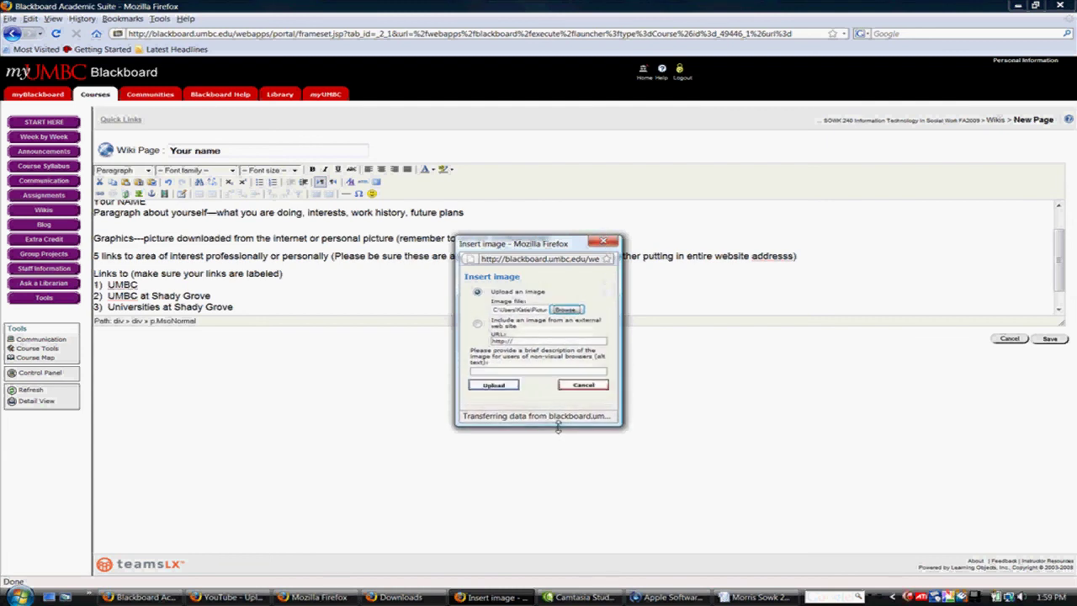
left_click(498, 387)
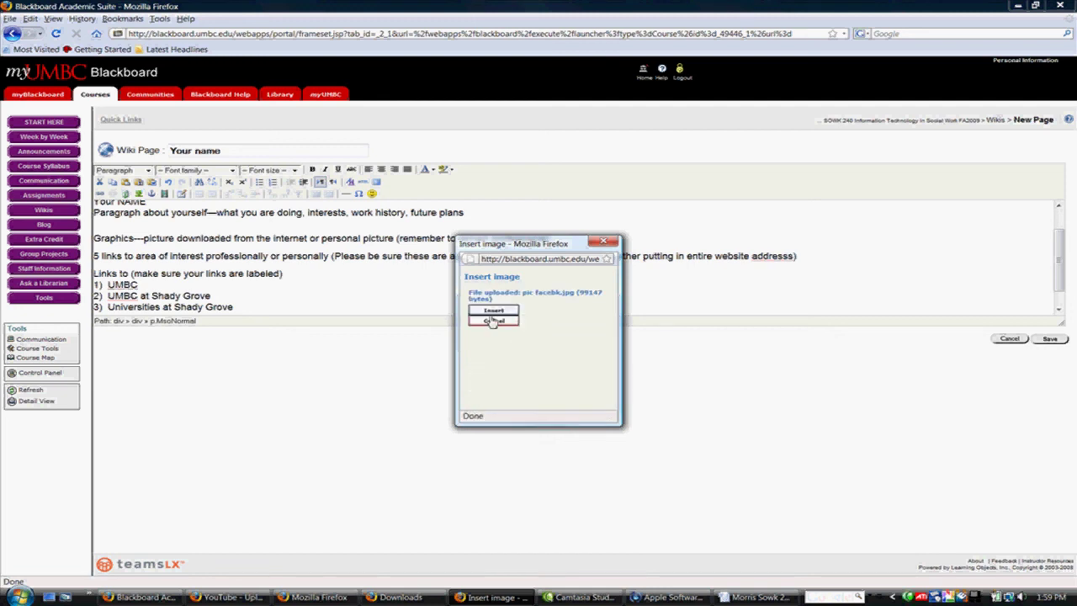
left_click(502, 310)
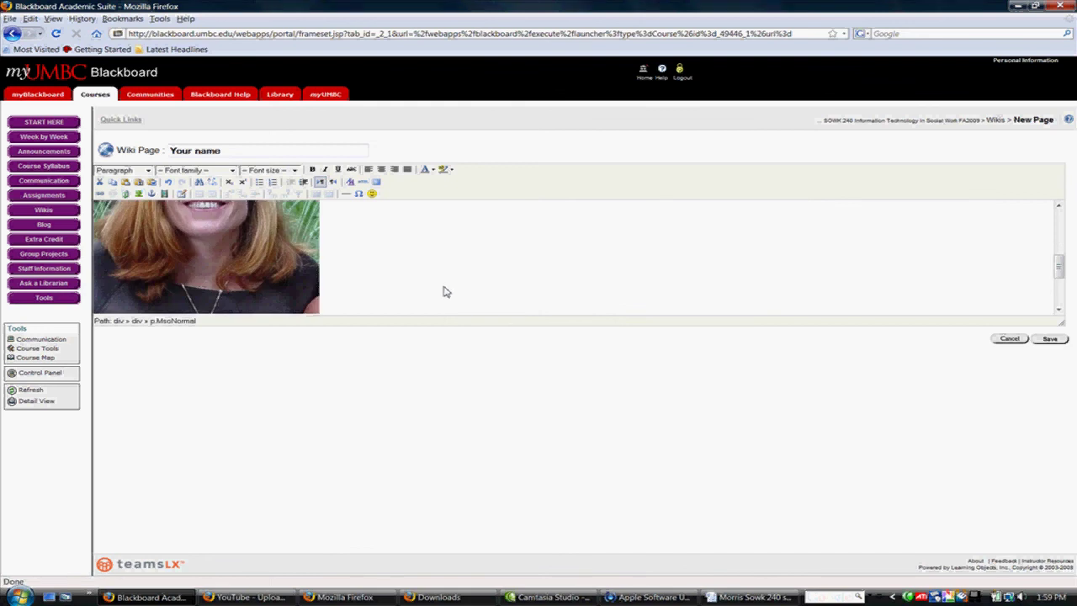
Shrink the inserted photo by dragging its corner handle inward.
scroll(421, 284, "up", 3)
left_click(305, 261)
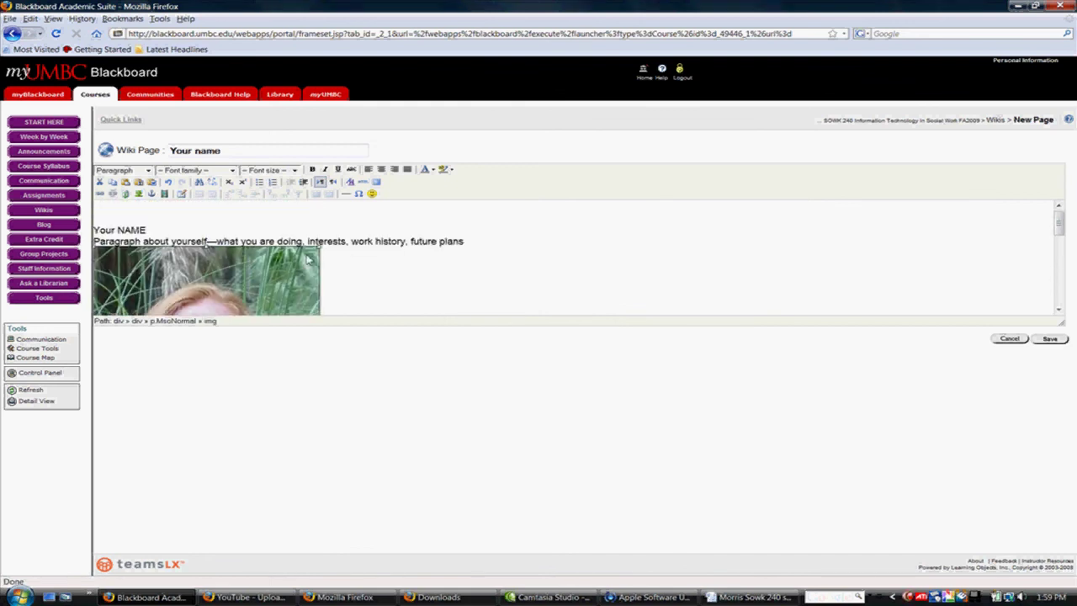
left_click_drag(290, 267, 246, 279)
scroll(319, 285, "down", 2)
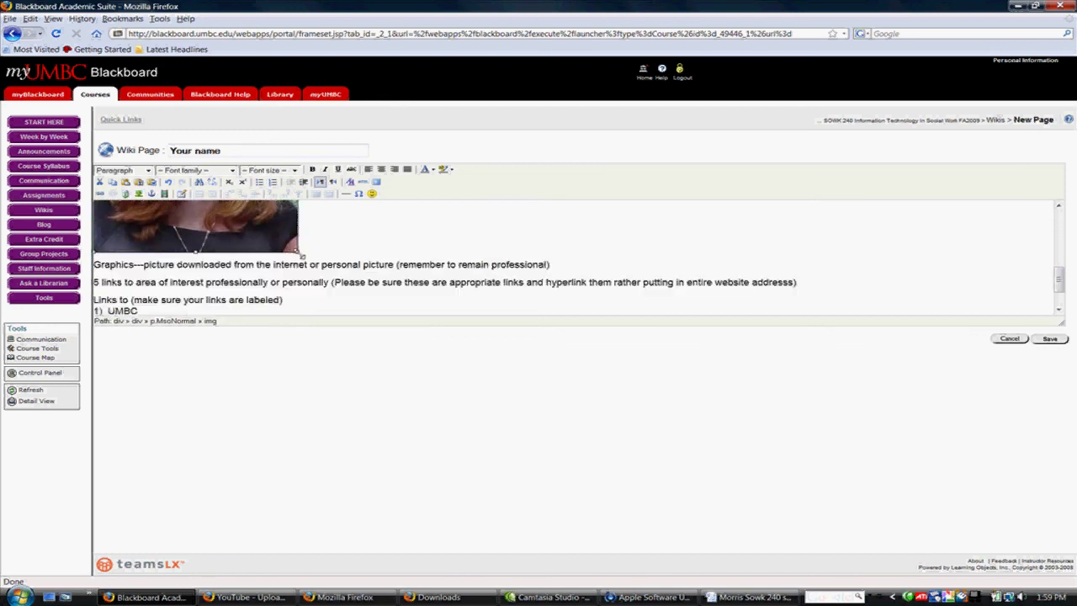
scroll(318, 245, "up", 2)
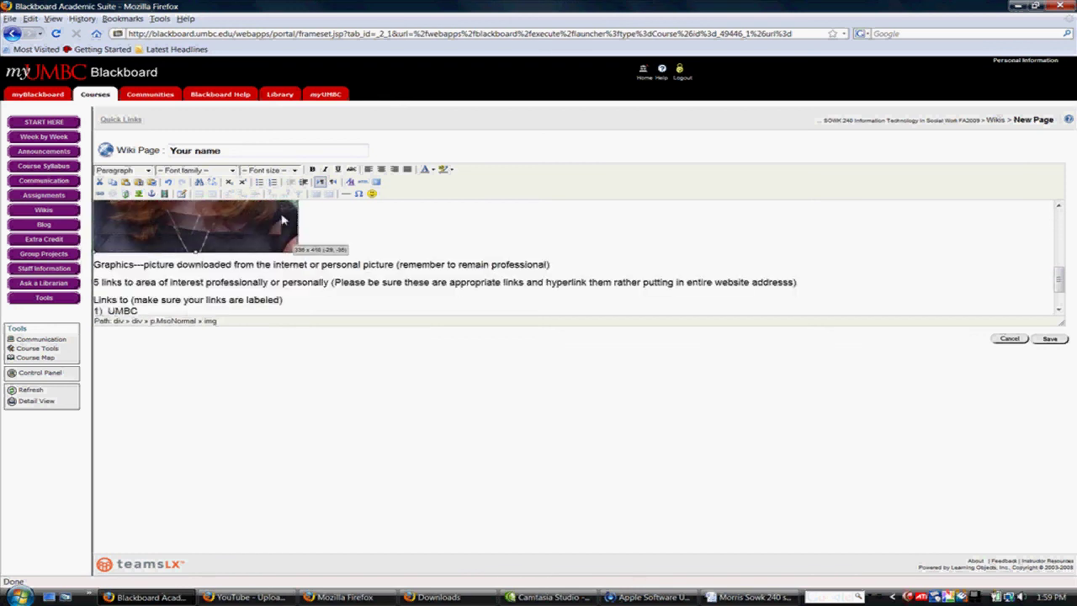
scroll(320, 245, "down", 2)
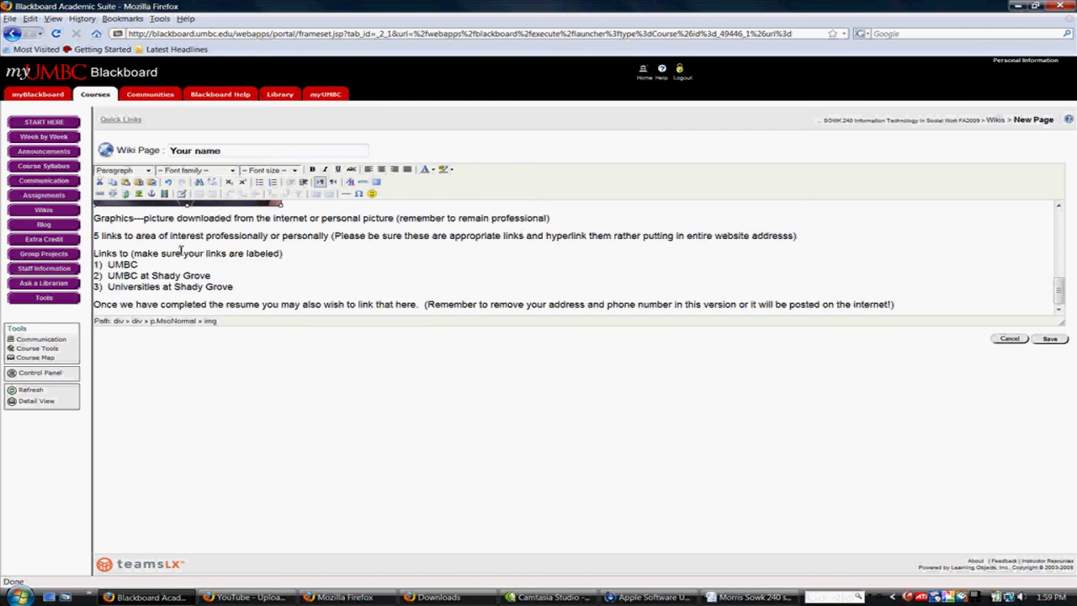
Add UMBC and CNN on separate lines below the '5 links' line, removing the stray web address.
left_click(835, 237)
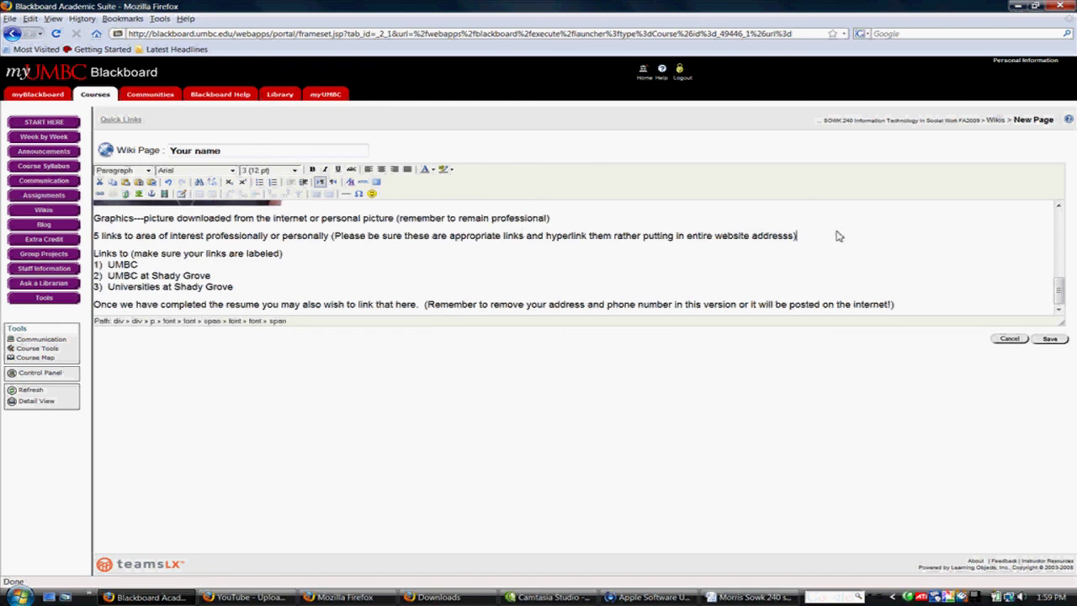
key("Return")
key("Return")
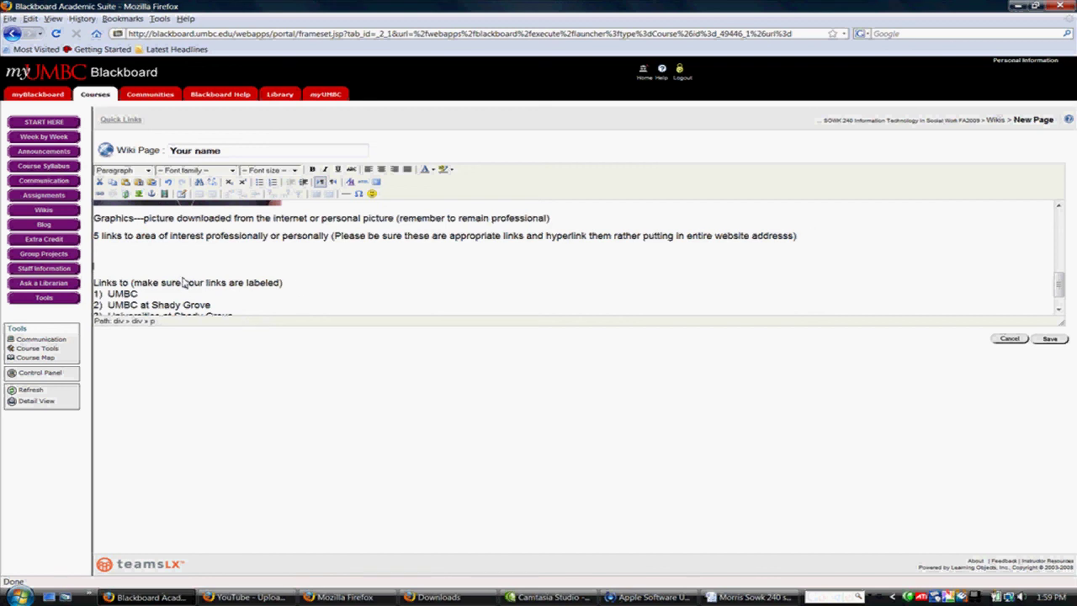
type("u")
scroll(260, 226, "down", 1)
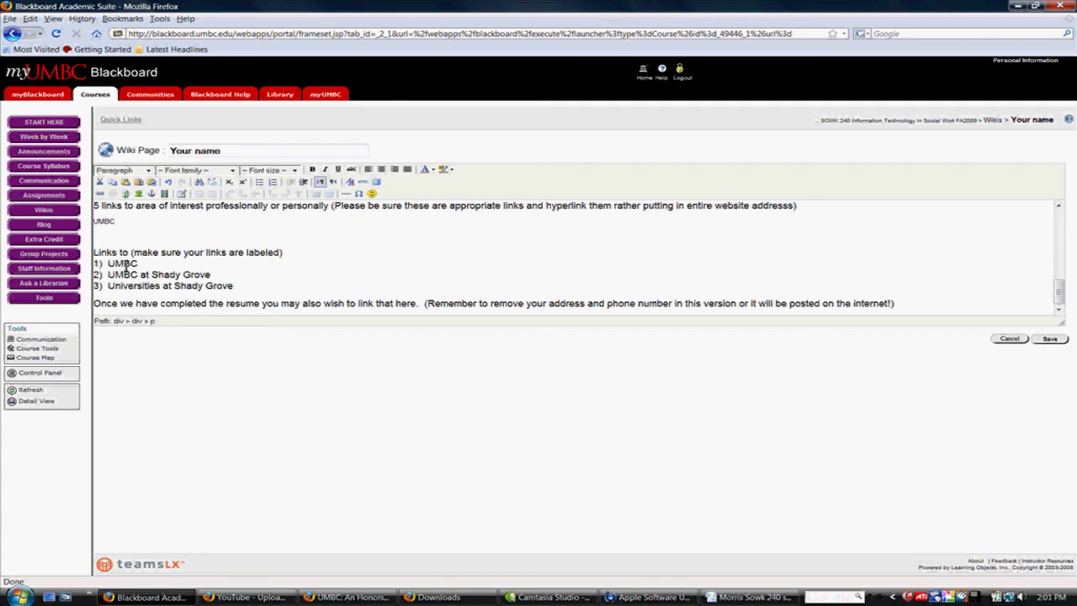
double_click(106, 221)
left_click(136, 227)
key("Return")
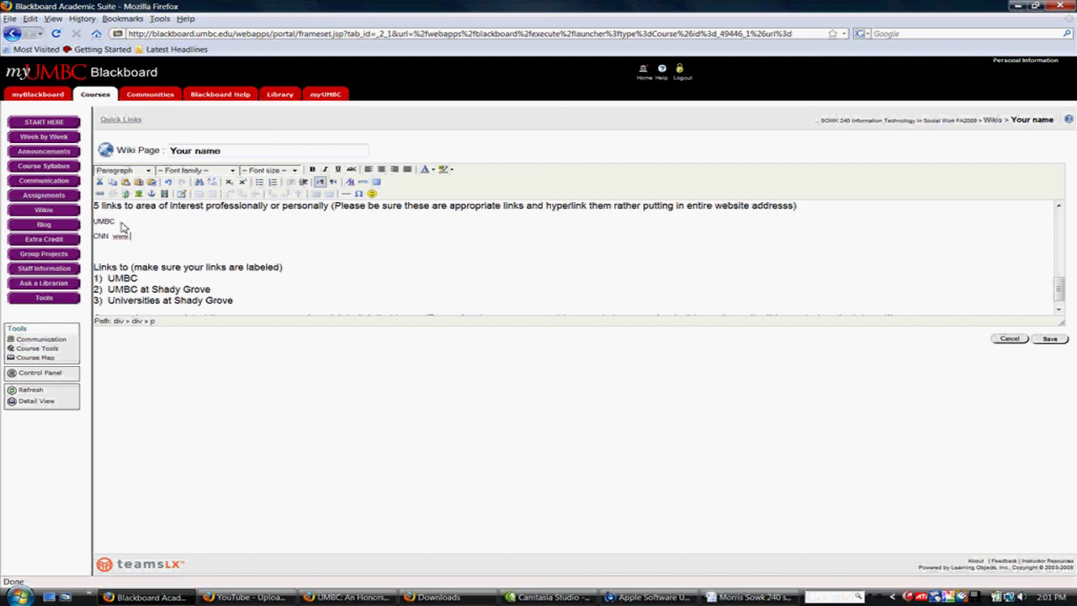
type("n.com")
left_click_drag(158, 236, 113, 236)
key("BackSpace")
double_click(104, 221)
right_click(106, 221)
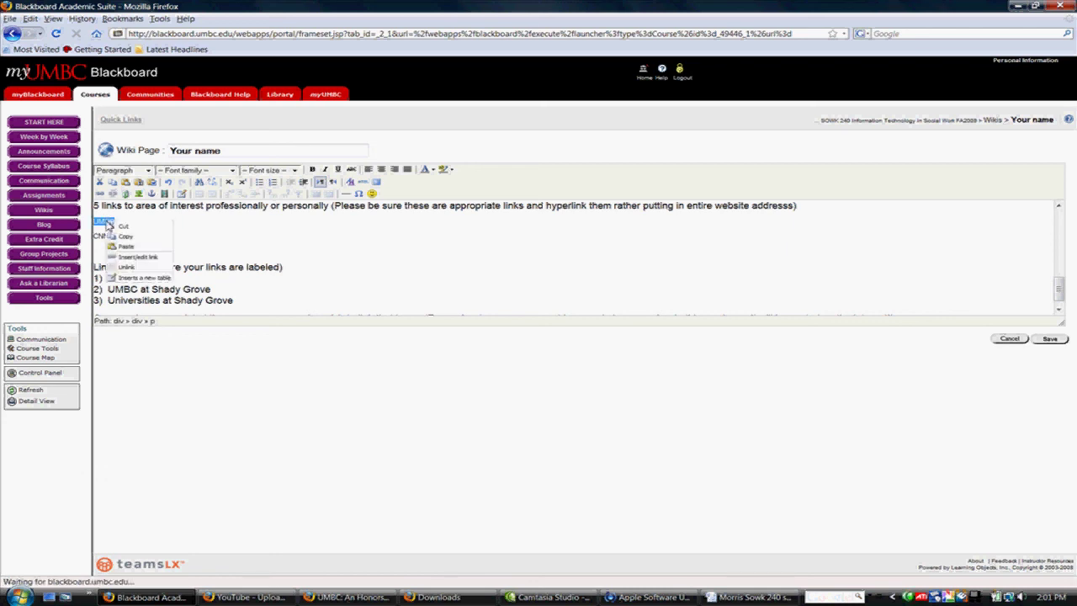
left_click(134, 257)
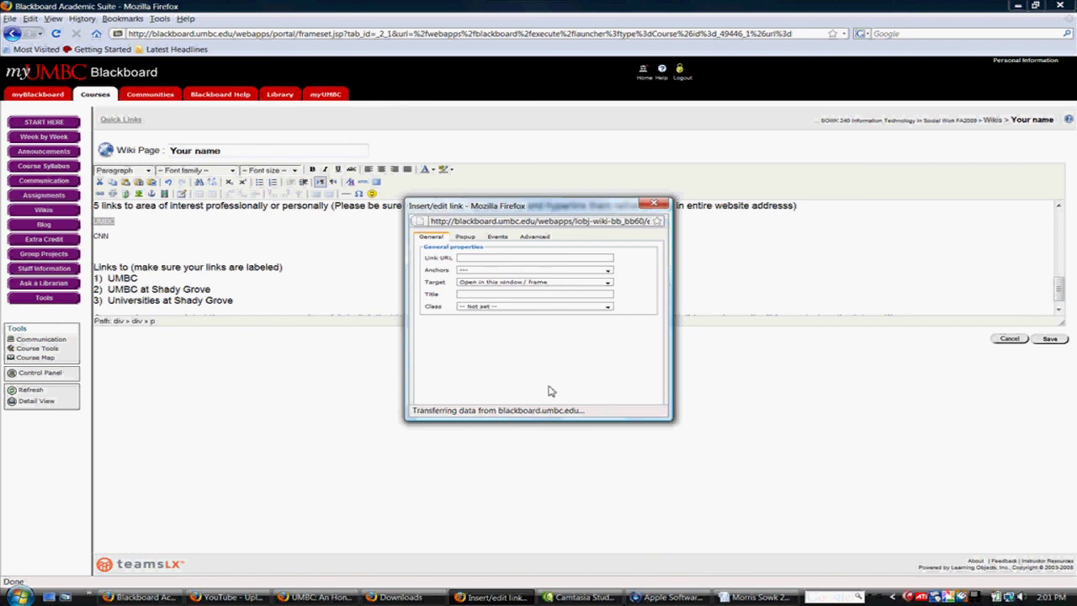
left_click(319, 597)
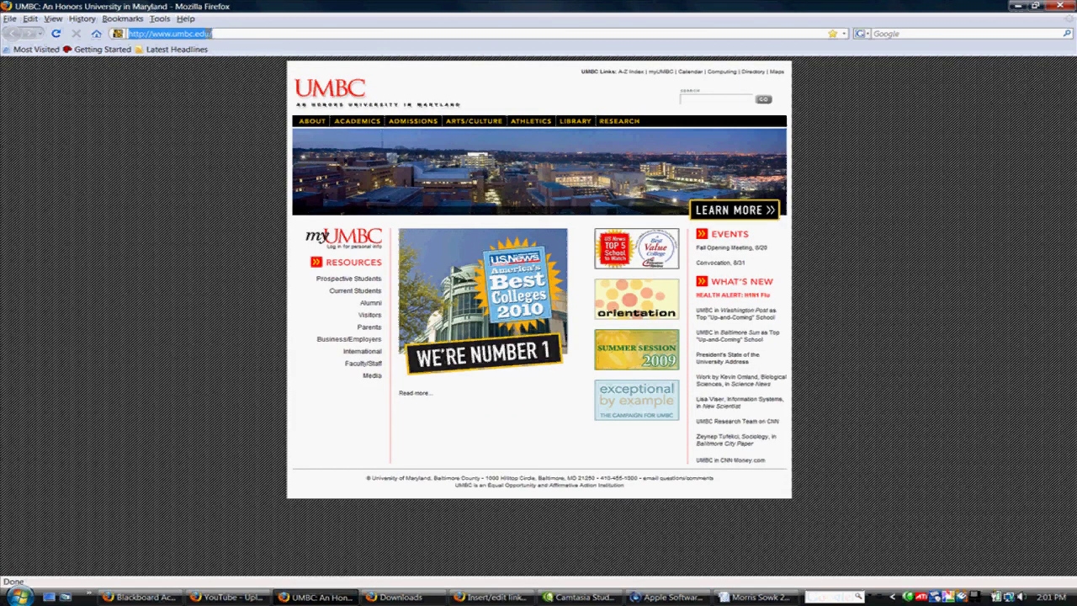
right_click(196, 34)
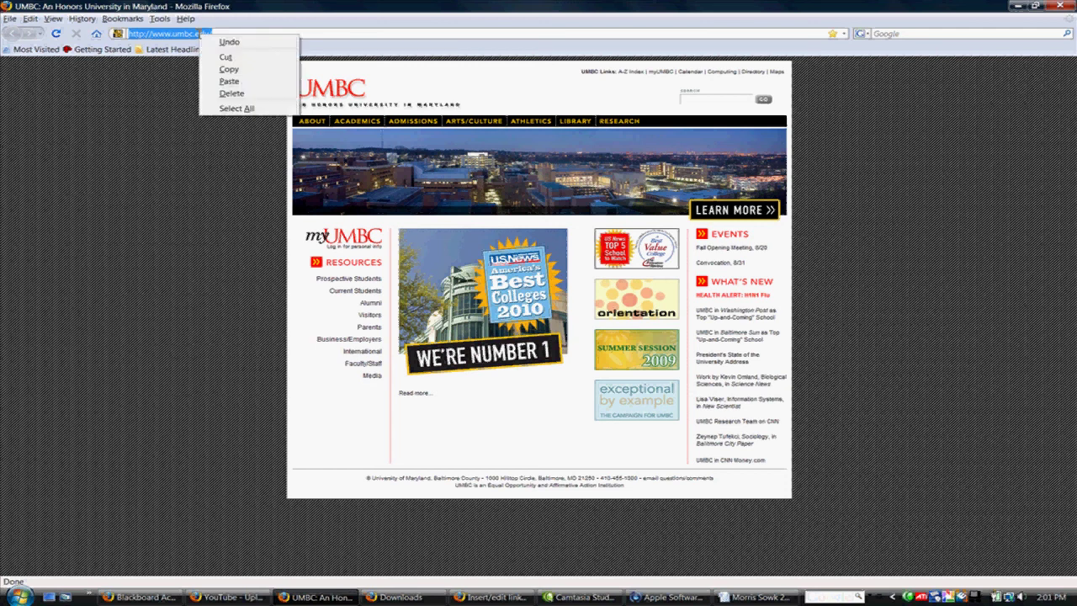
left_click(223, 68)
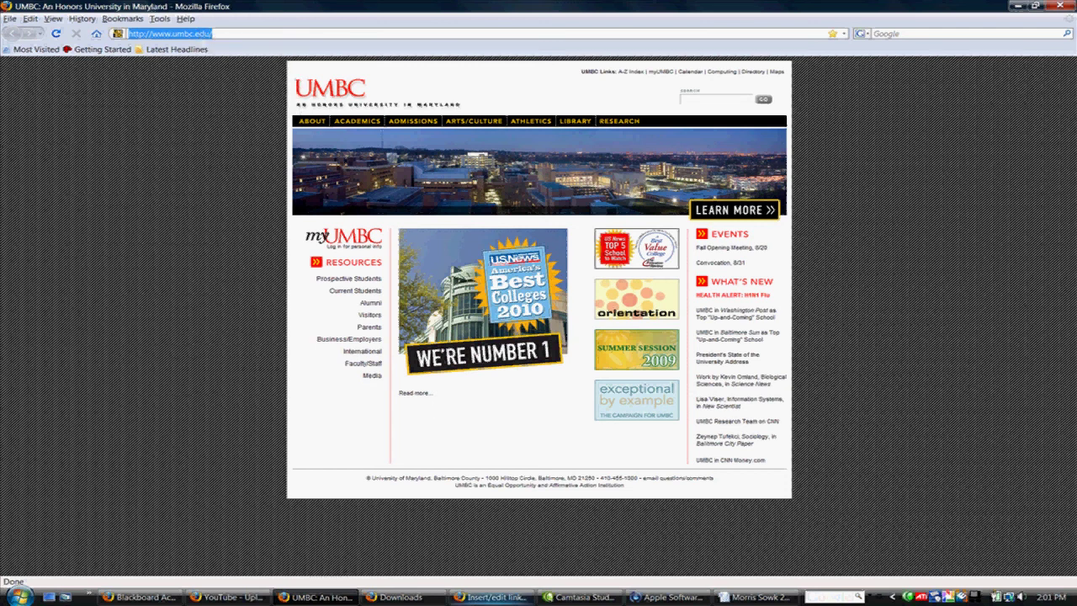
left_click(493, 597)
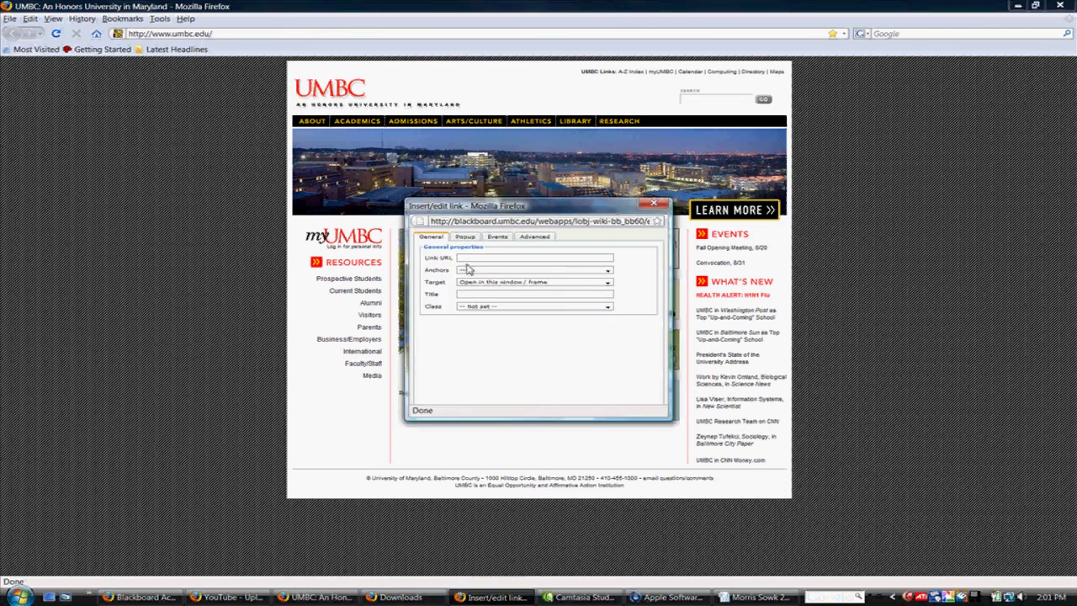
key("ctrl+v")
Set the UMBC link target to open in a new window (_blank) and insert it.
left_click(503, 286)
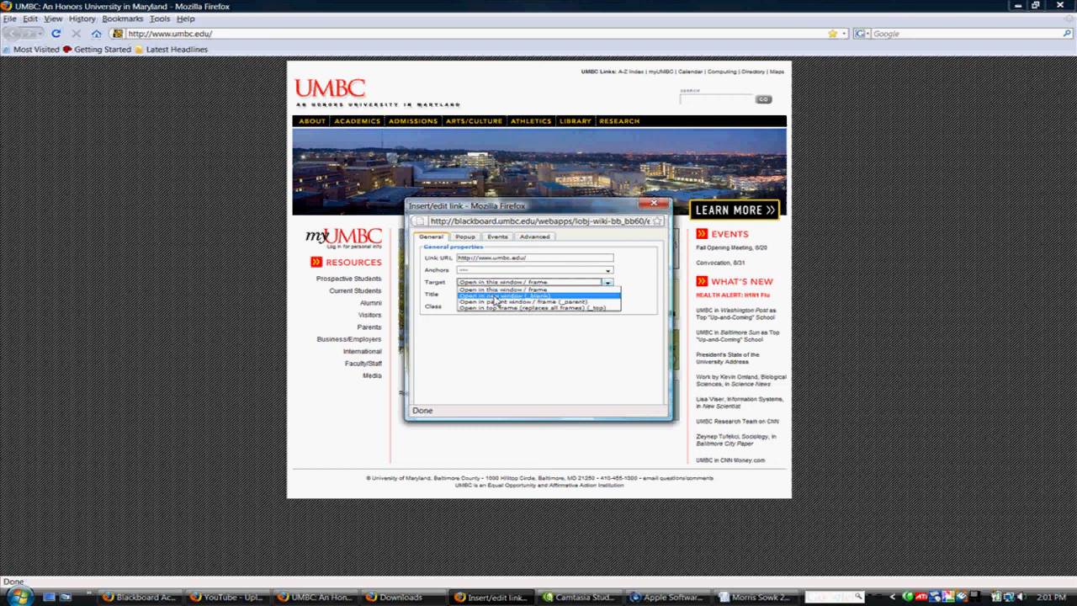
left_click(497, 297)
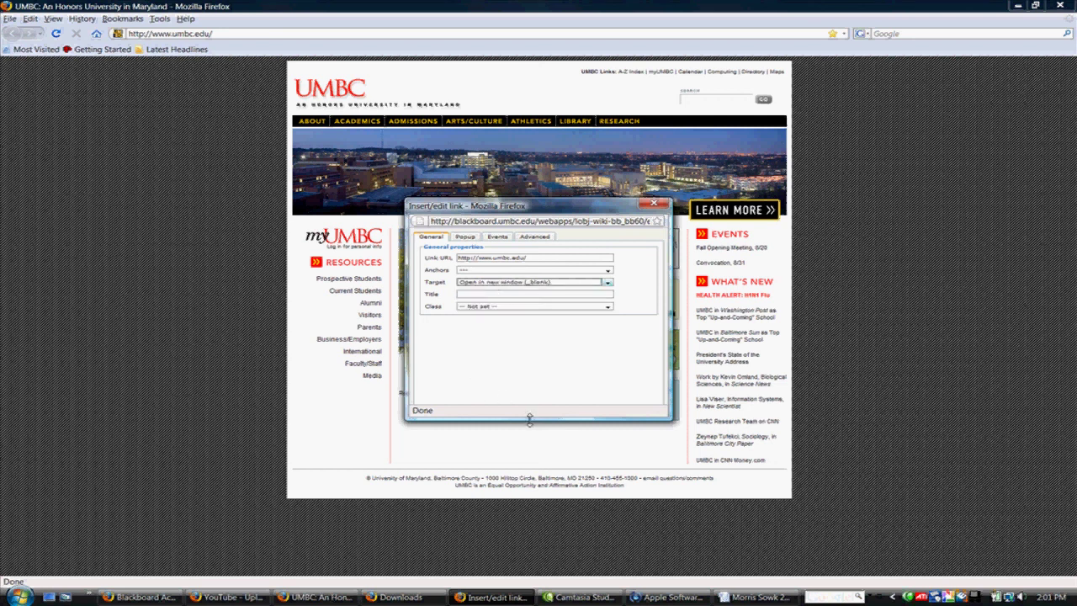
left_click_drag(529, 418, 535, 457)
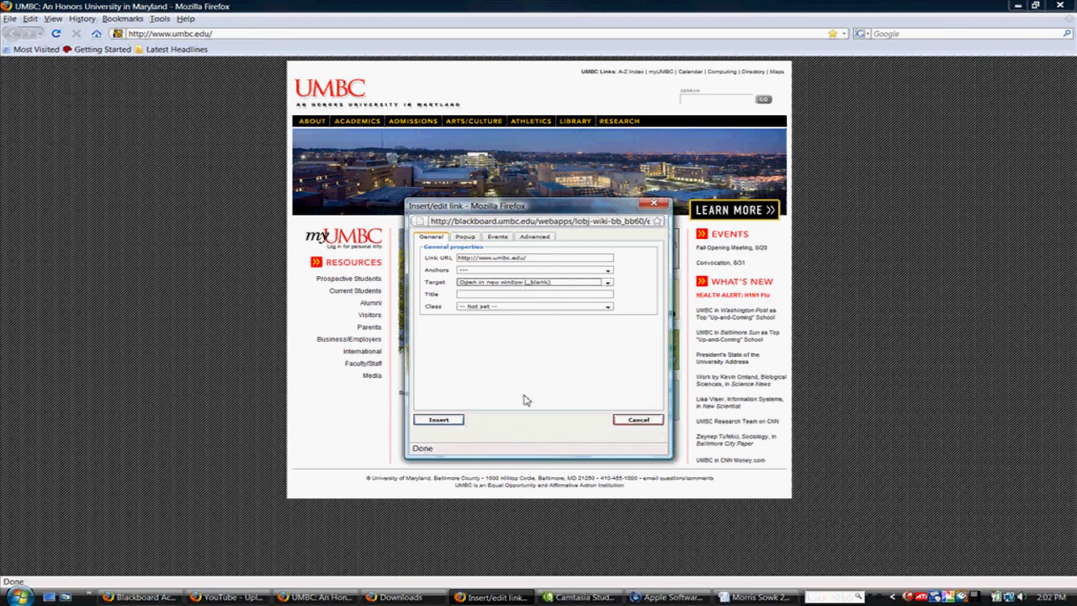
left_click_drag(524, 457, 527, 469)
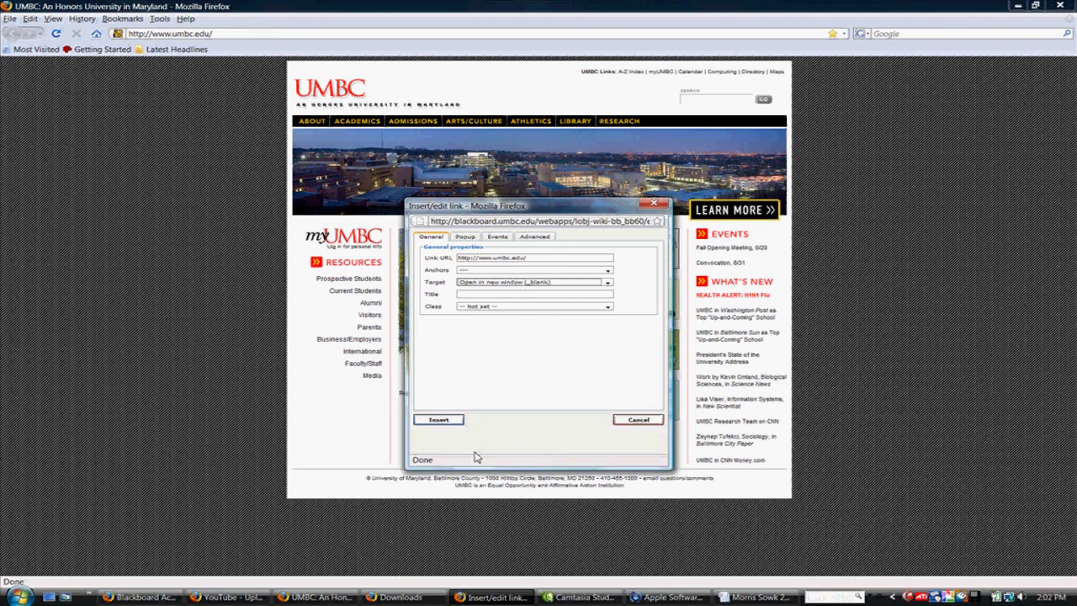
left_click(436, 423)
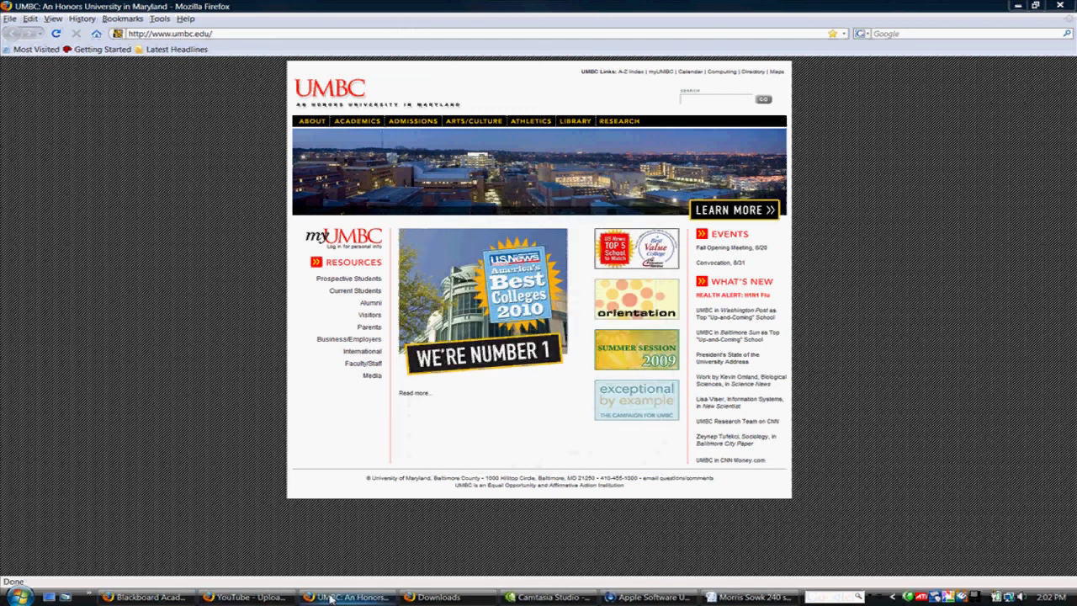
Save the 'Your name' wiki page and close the UMBC tab the link opened.
mouse_move(152, 599)
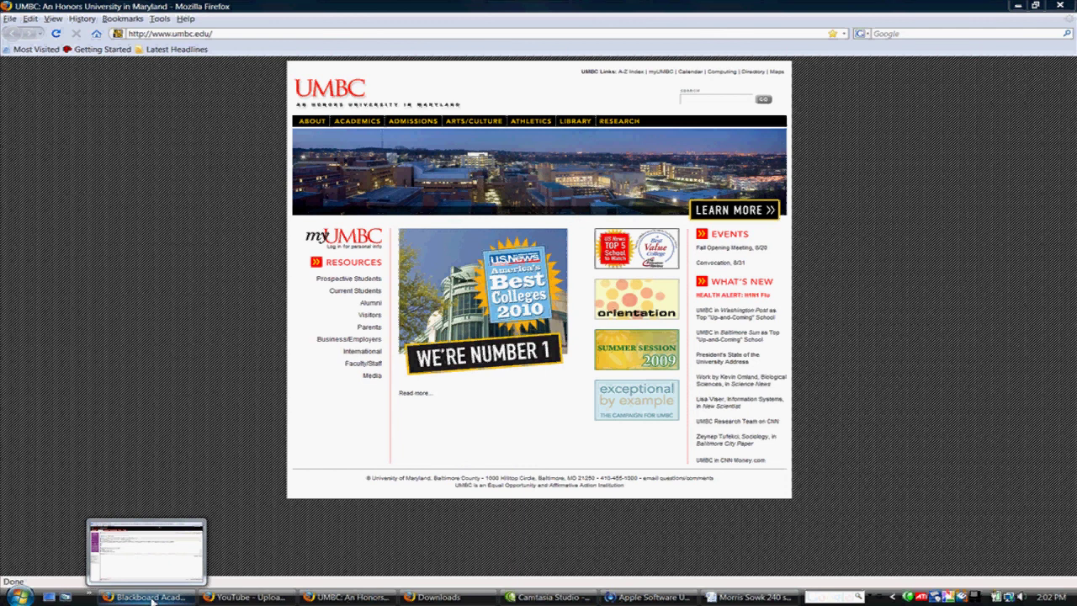
left_click(154, 597)
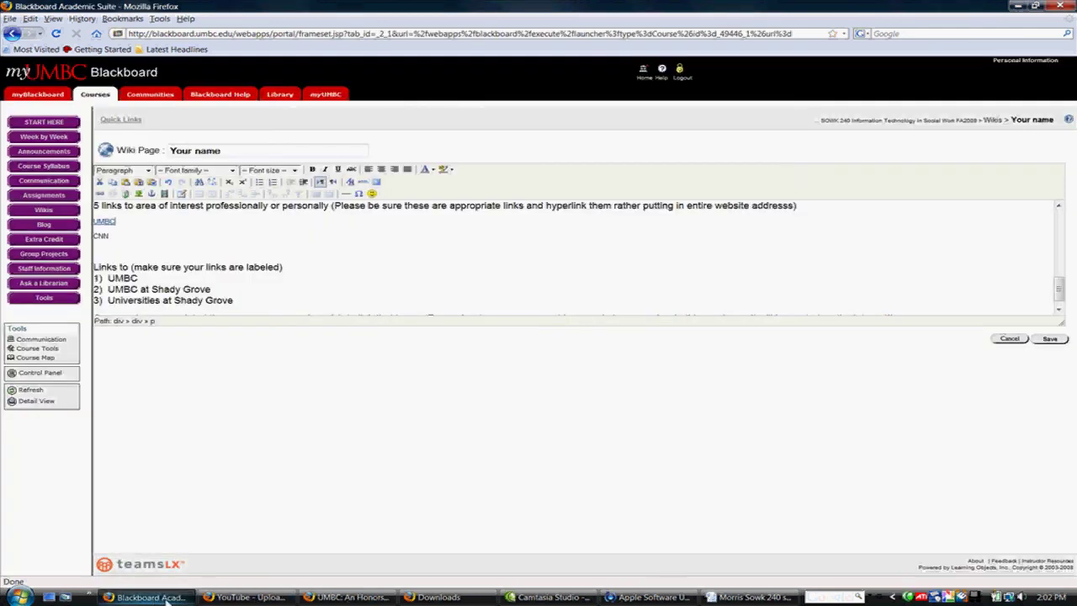
left_click(483, 267)
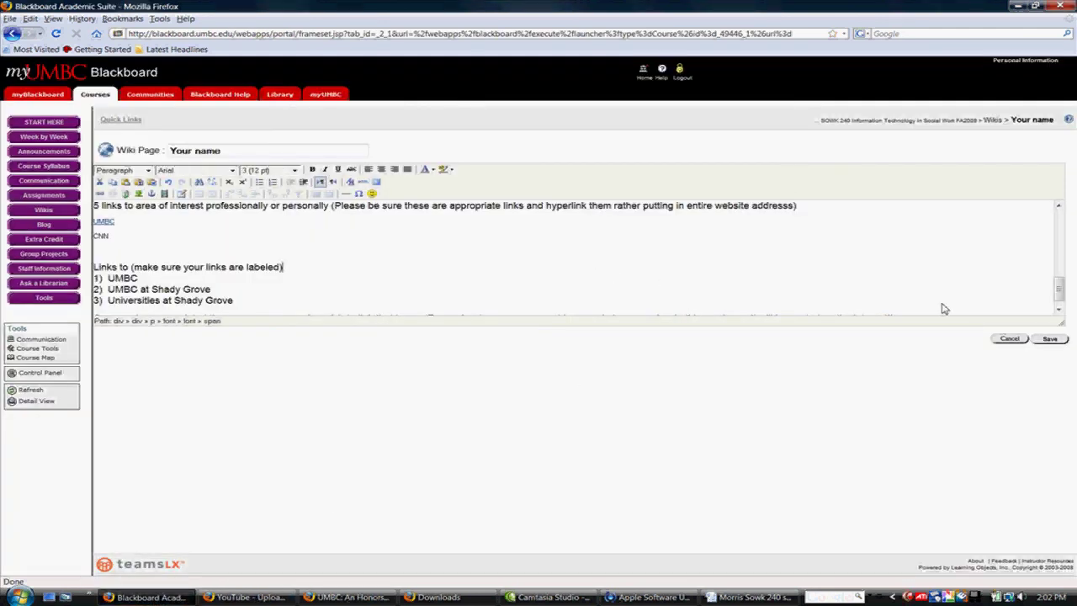
scroll(404, 277, "down", 5)
scroll(303, 264, "up", 5)
scroll(706, 296, "down", 1)
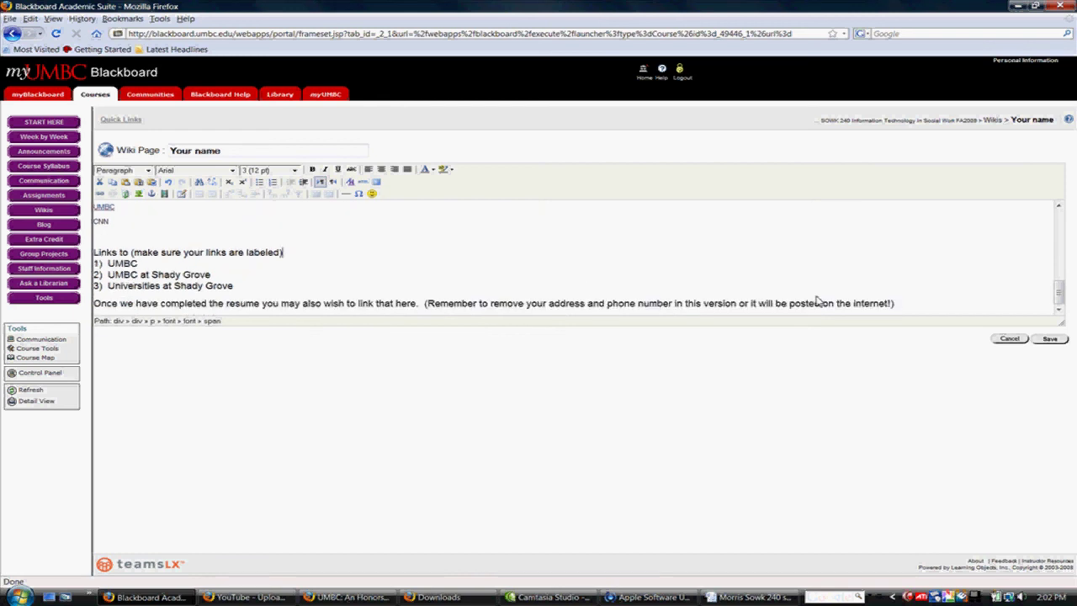
left_click(1053, 341)
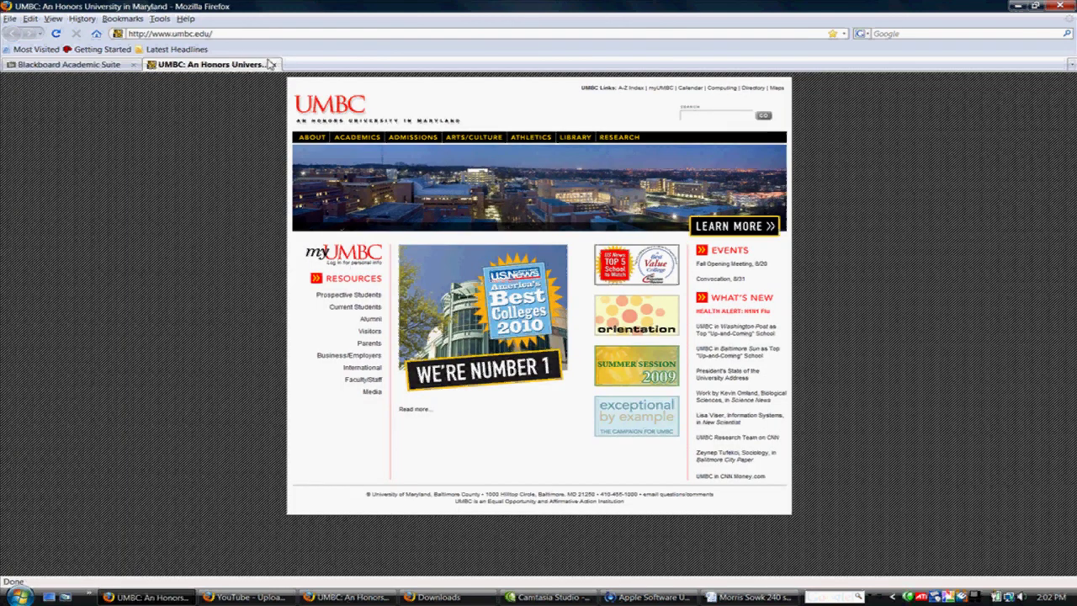
left_click(274, 63)
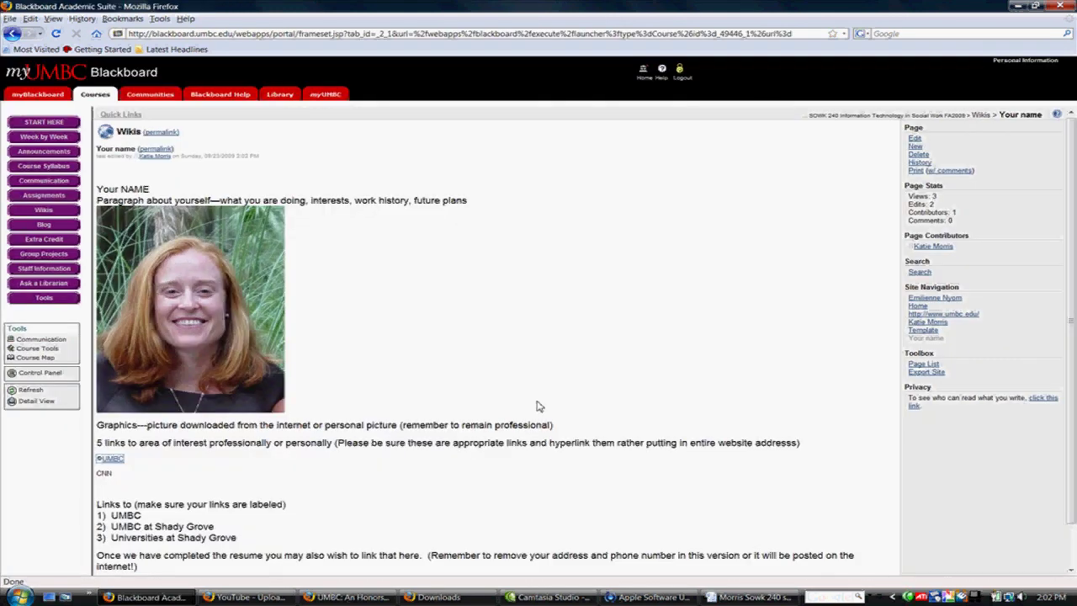